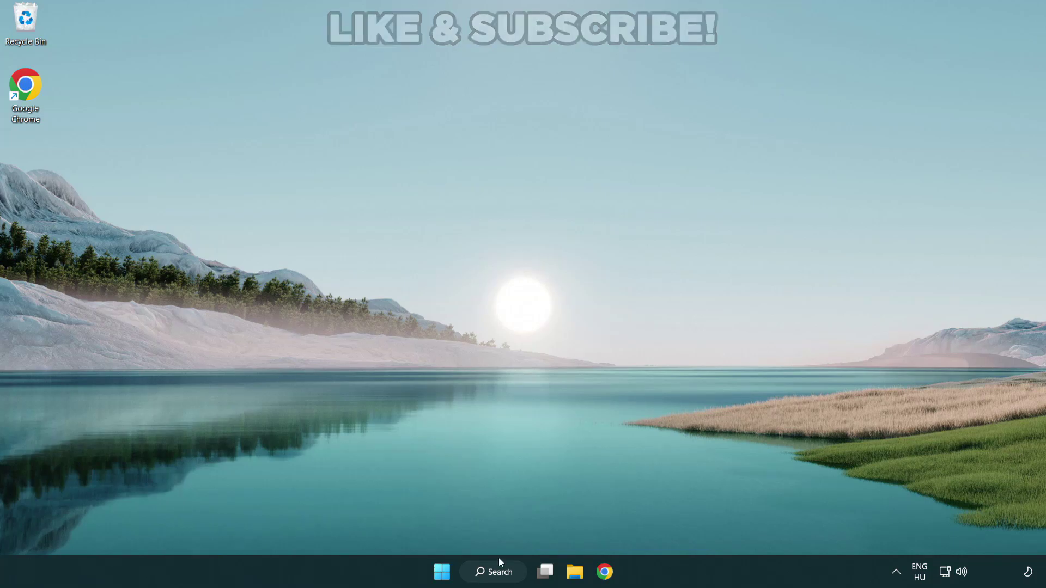
Step: Search Windows for 'device manager' so Device Manager shows as the best match
{"action": "left_click", "coordinate": [496, 573]}
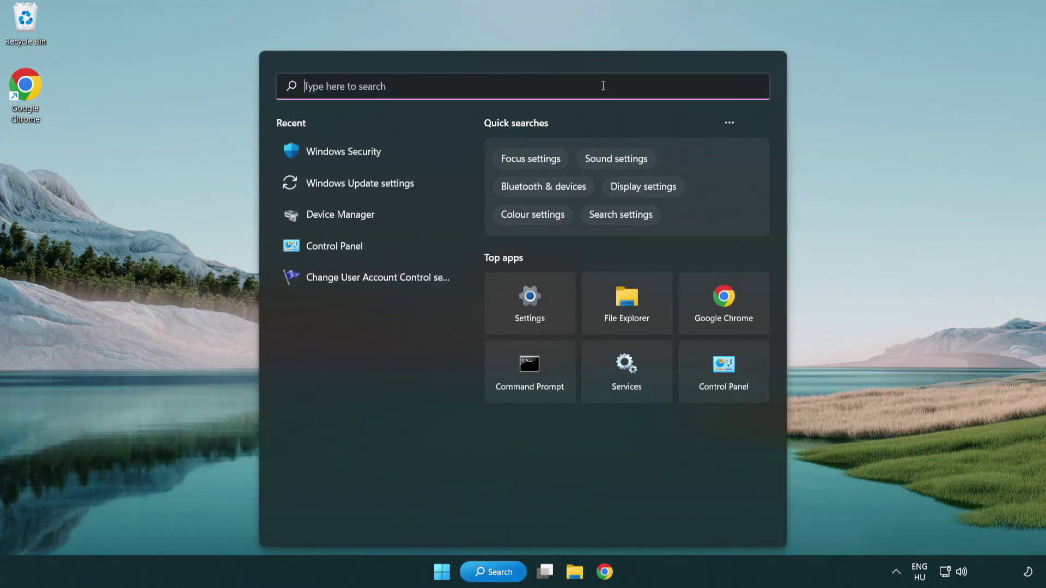
{"action": "type", "text": "device m"}
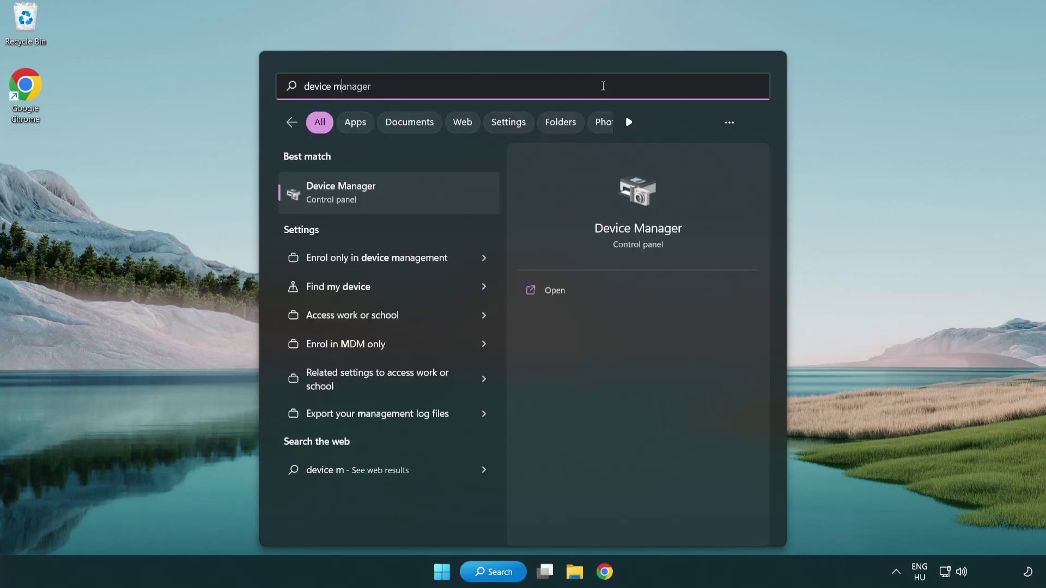
{"action": "type", "text": "anager"}
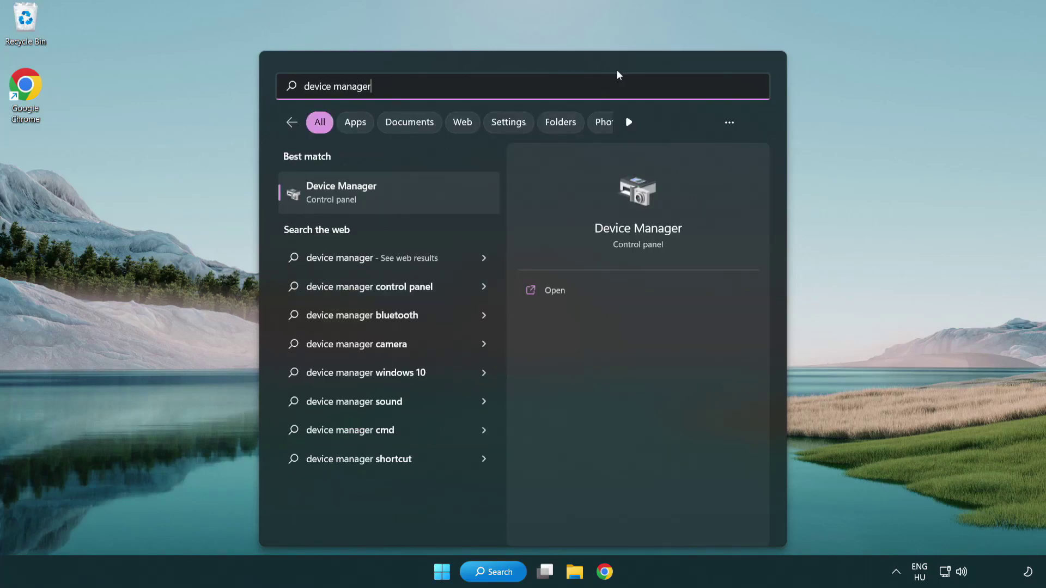
Step: Launch Device Manager, centre its window, and expand Display adapters to the VMware SVGA 3D adapter's actions
{"action": "left_click", "coordinate": [419, 201]}
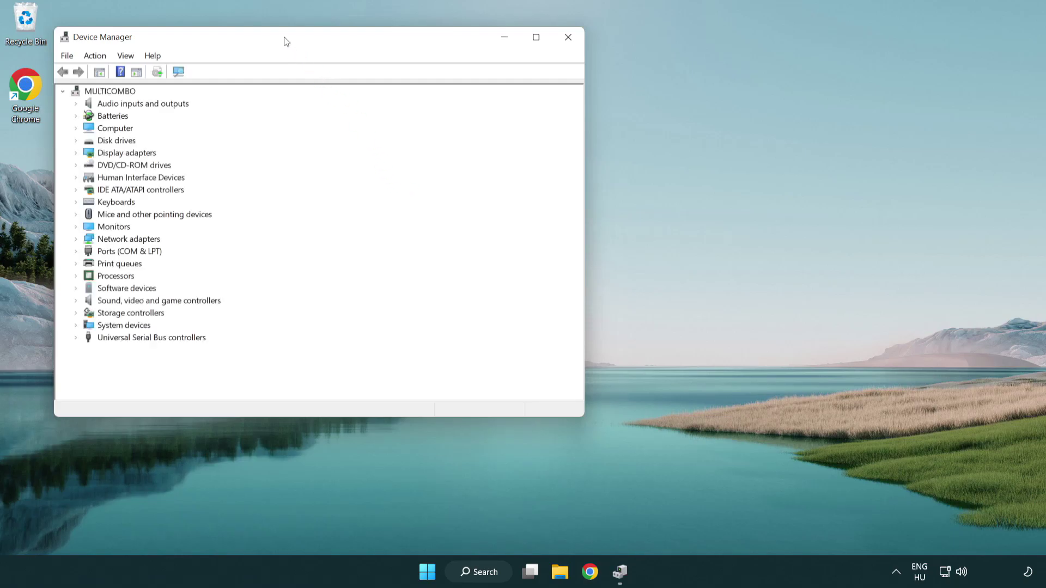
{"action": "left_click_drag", "start_coordinate": [283, 41], "coordinate": [458, 105]}
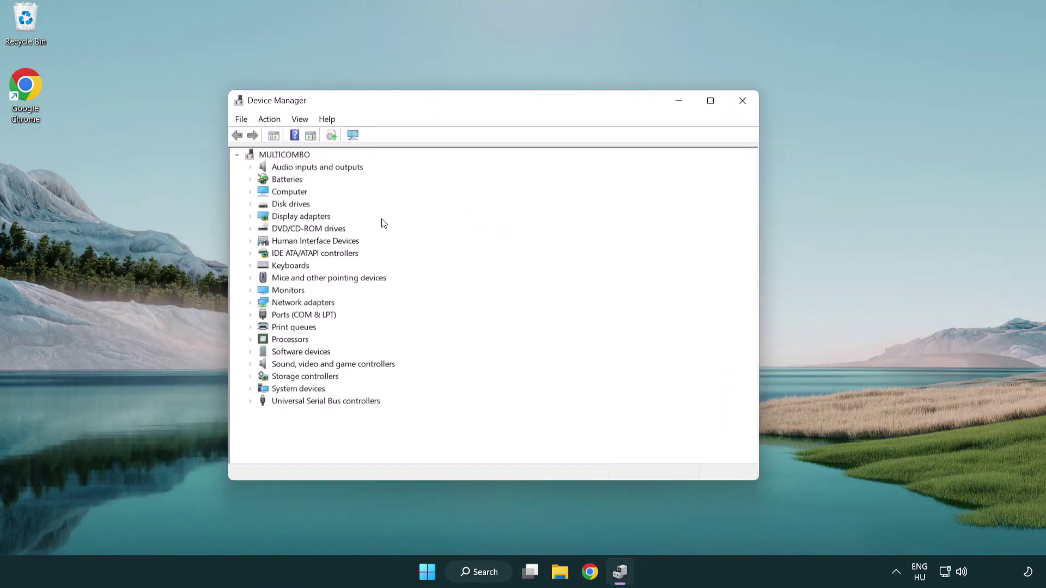
{"action": "left_click", "coordinate": [285, 218]}
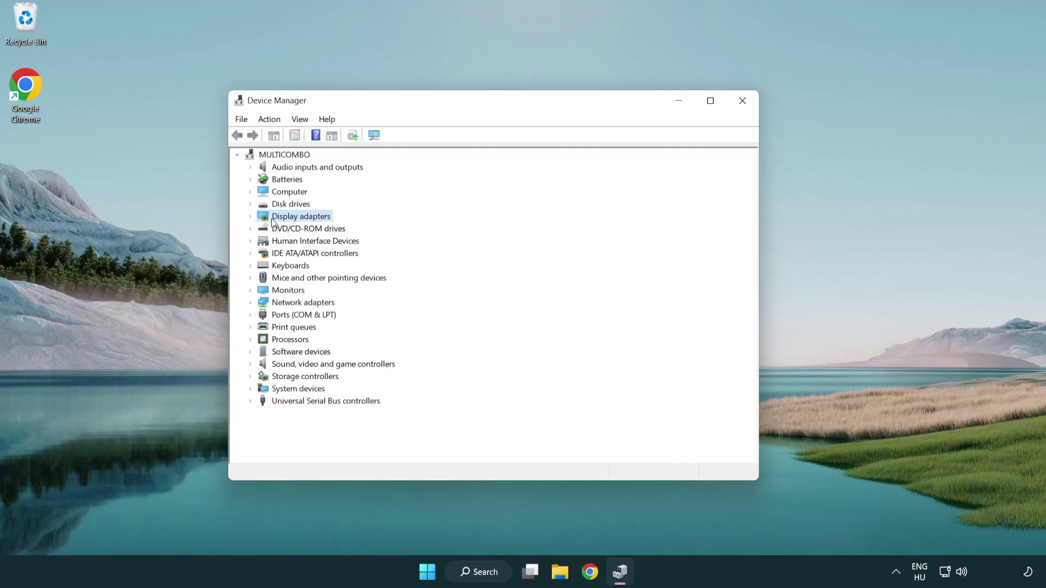
{"action": "left_click", "coordinate": [250, 219]}
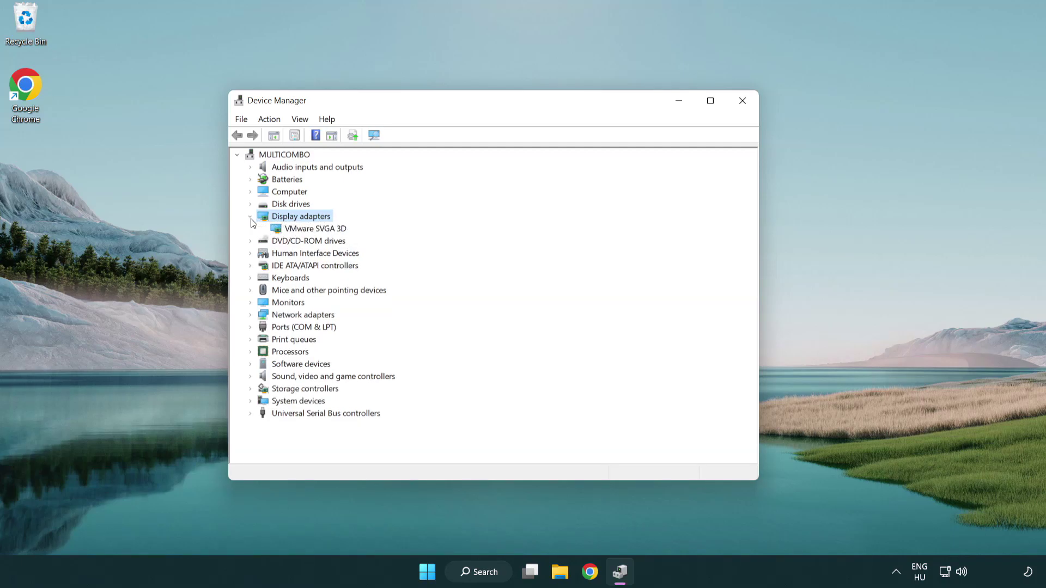
{"action": "left_click", "coordinate": [313, 231]}
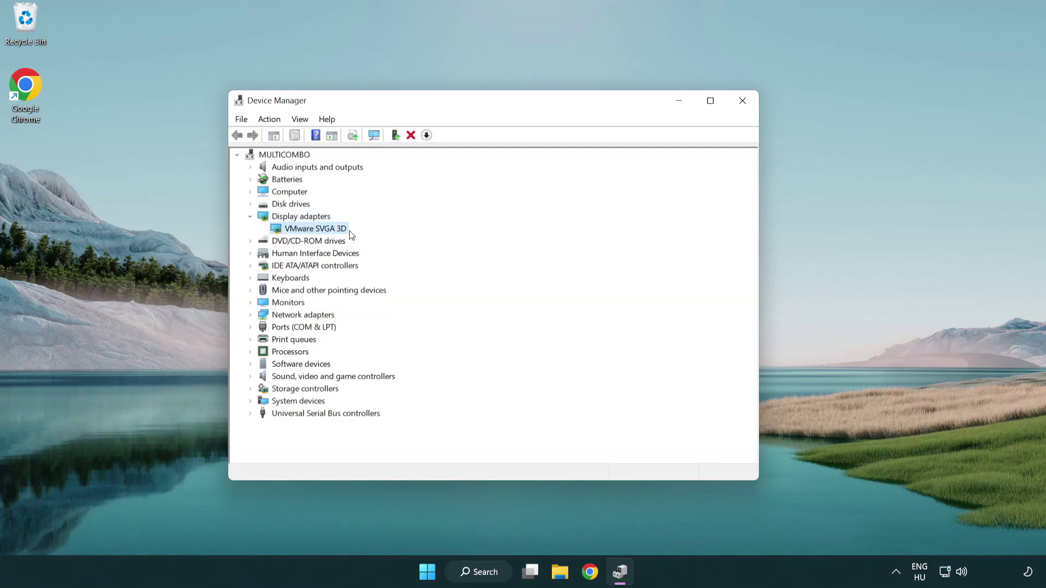
{"action": "right_click", "coordinate": [312, 233]}
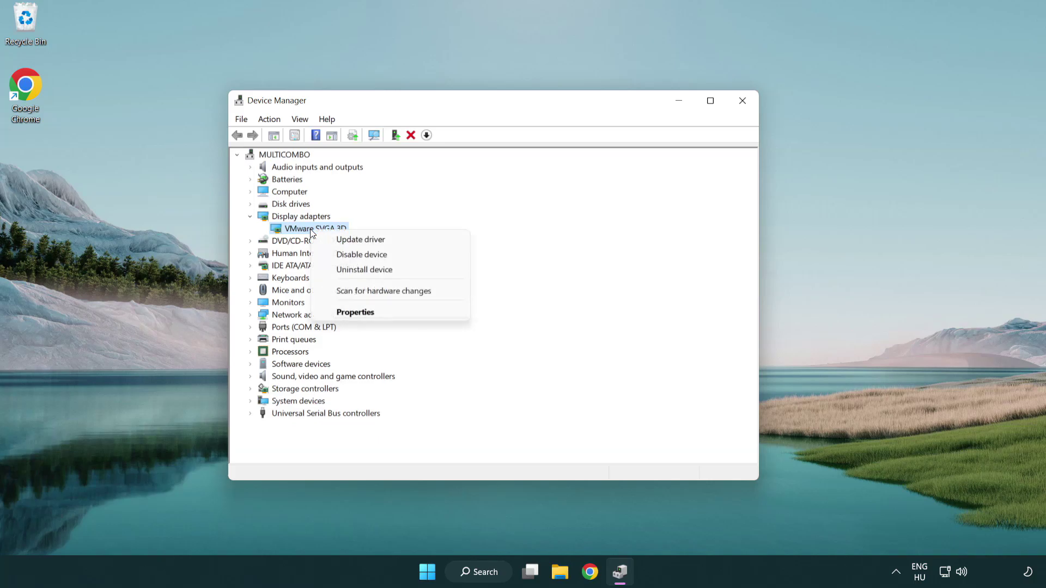
Step: Run an automatic driver search for VMware SVGA 3D, confirming the best driver is already installed
{"action": "left_click", "coordinate": [412, 239]}
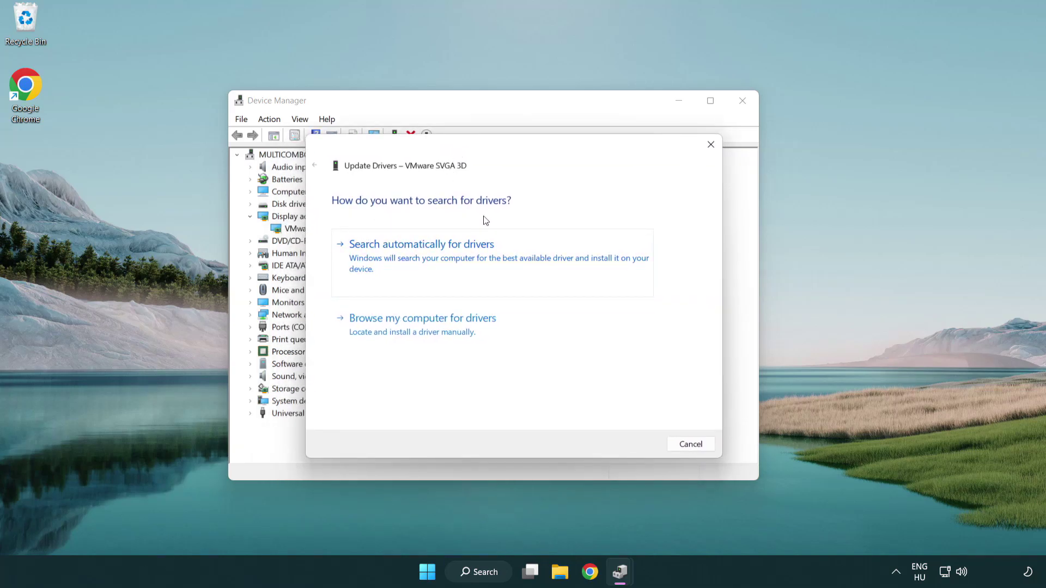
{"action": "left_click", "coordinate": [461, 255]}
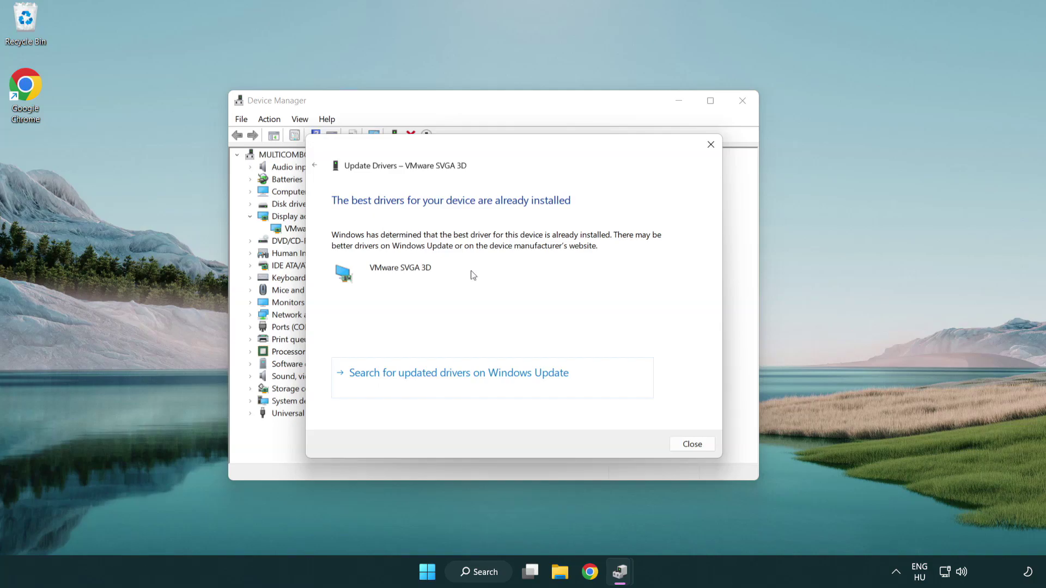
{"action": "left_click", "coordinate": [694, 447]}
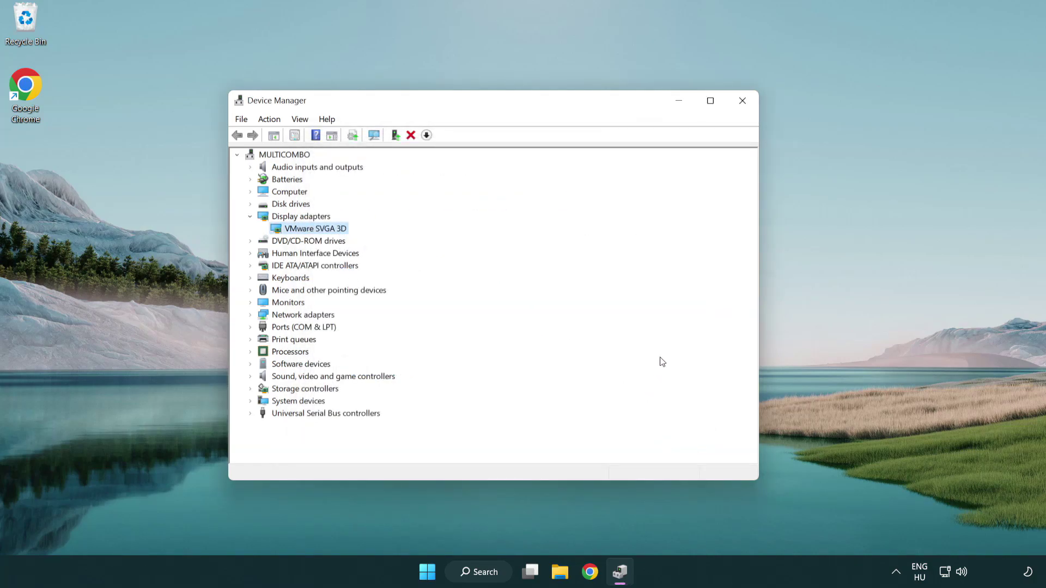
Step: Close Device Manager and search Windows for 'update' to find Windows Update settings
{"action": "left_click", "coordinate": [745, 105]}
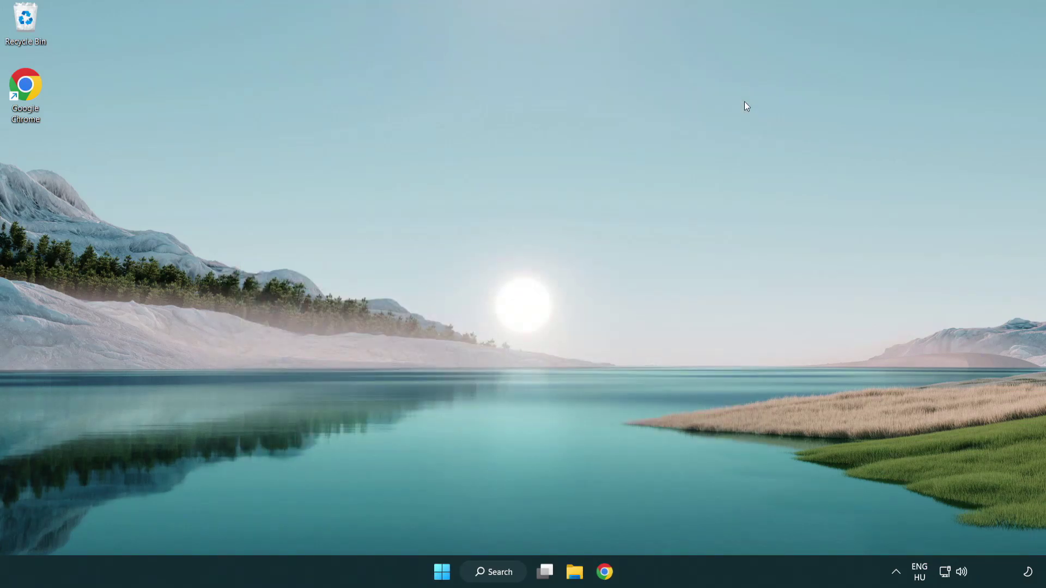
{"action": "left_click", "coordinate": [501, 570]}
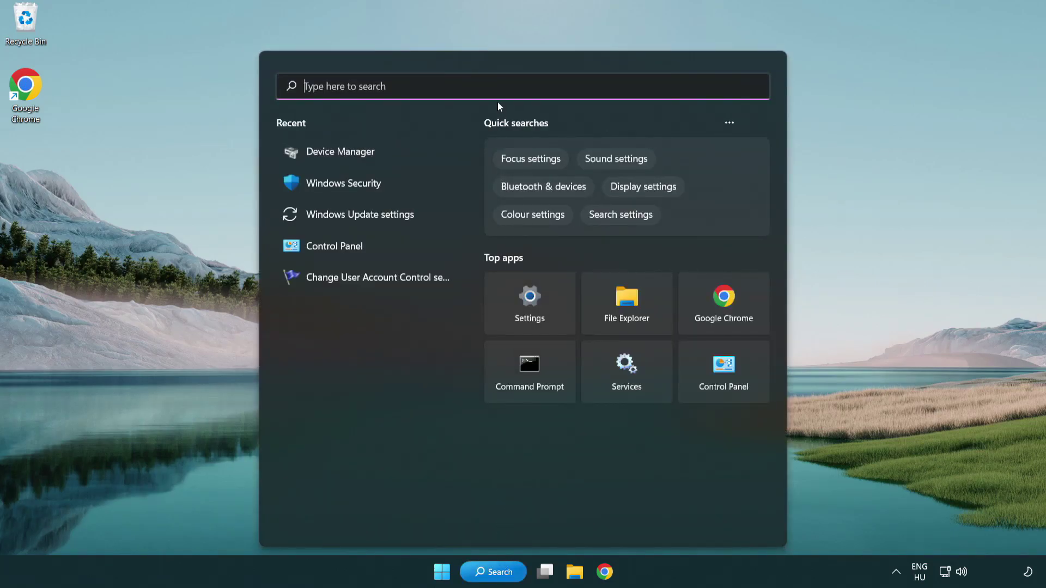
{"action": "type", "text": "update"}
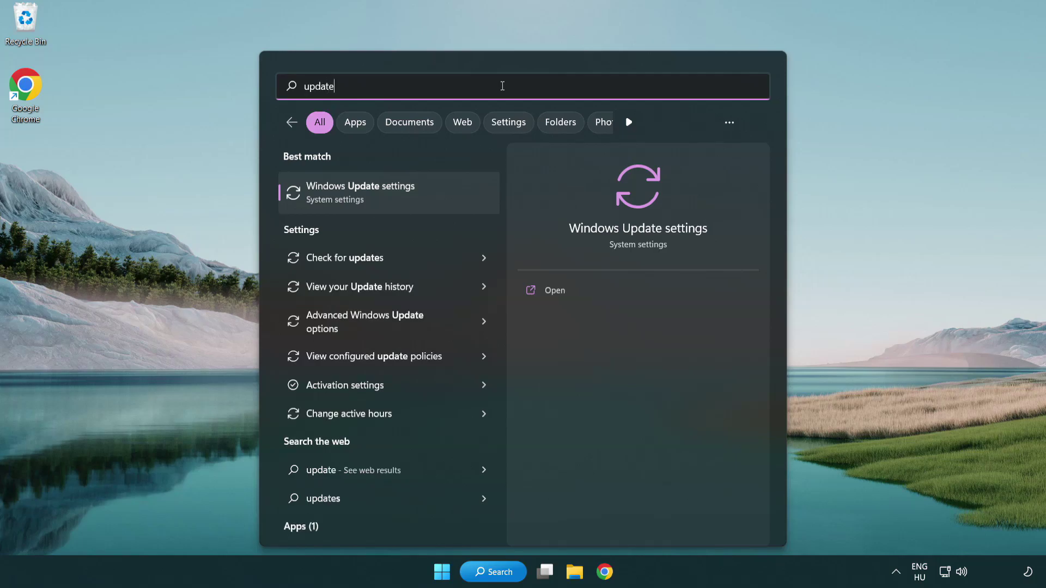
Step: Check for updates in Windows Update settings, which reports 'You're up to date'
{"action": "left_click", "coordinate": [408, 198]}
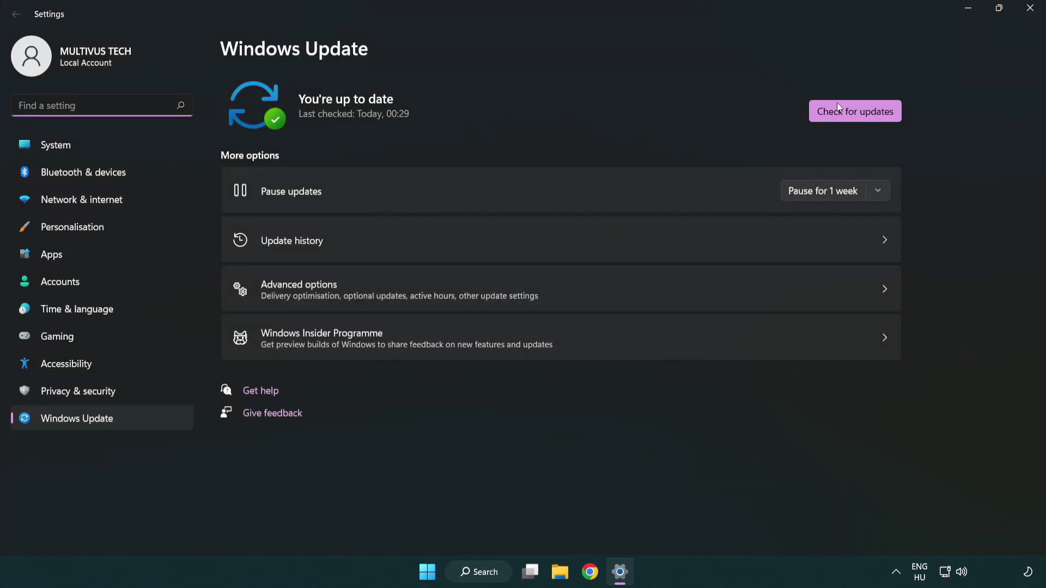
{"action": "left_click", "coordinate": [875, 116]}
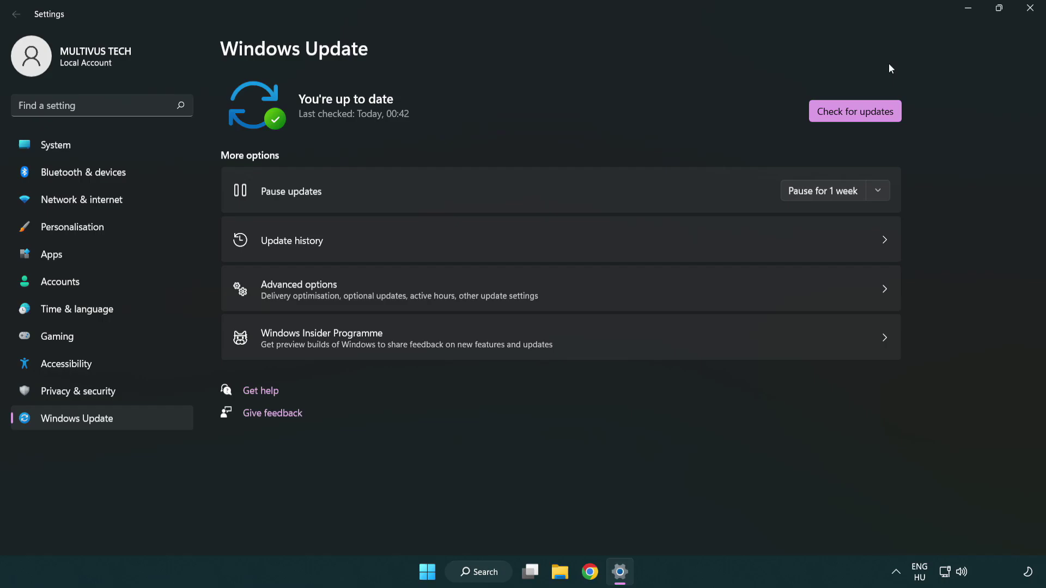
Step: Close Settings and open the YOUR NOT WORKING APP shortcut's Properties, centred on screen
{"action": "left_click", "coordinate": [1026, 16]}
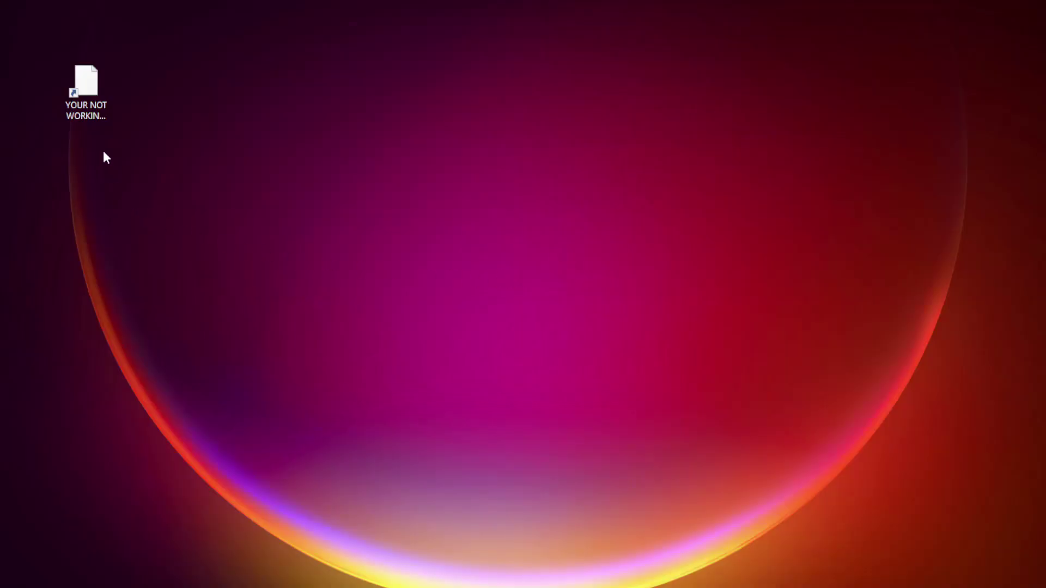
{"action": "left_click", "coordinate": [63, 109]}
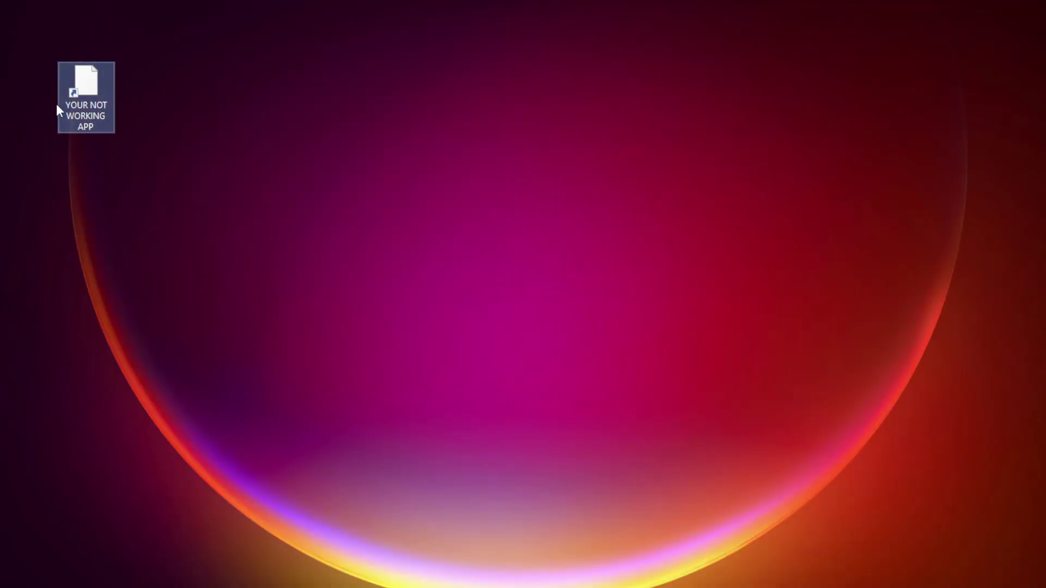
{"action": "right_click", "coordinate": [85, 77]}
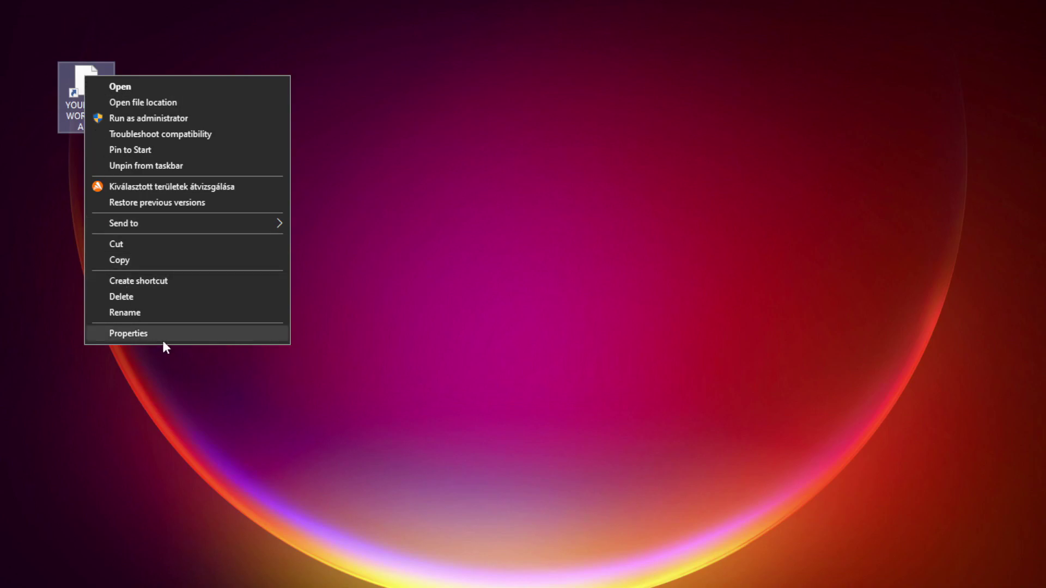
{"action": "left_click", "coordinate": [210, 335]}
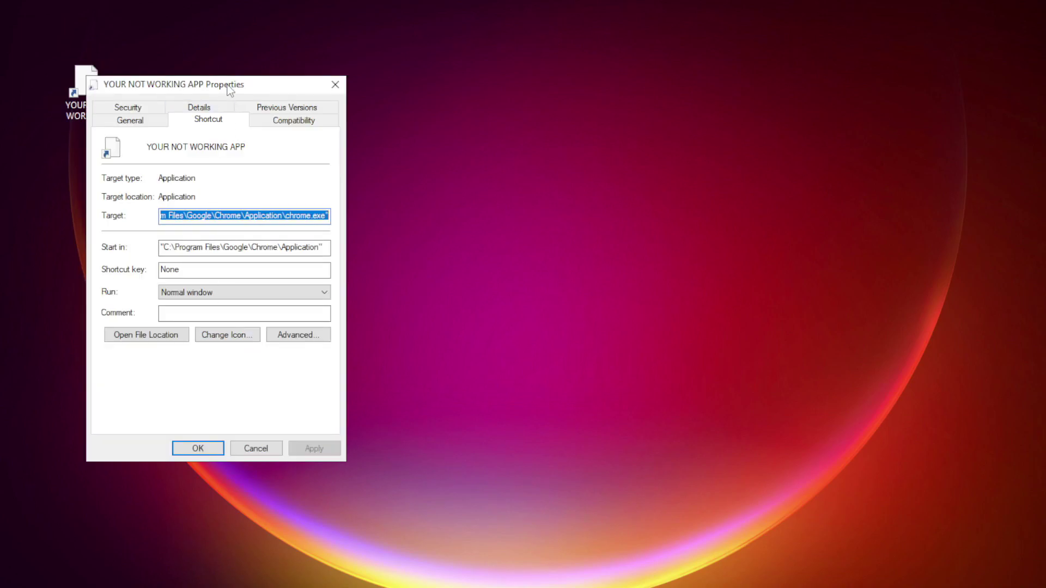
{"action": "left_click_drag", "start_coordinate": [234, 80], "coordinate": [528, 117]}
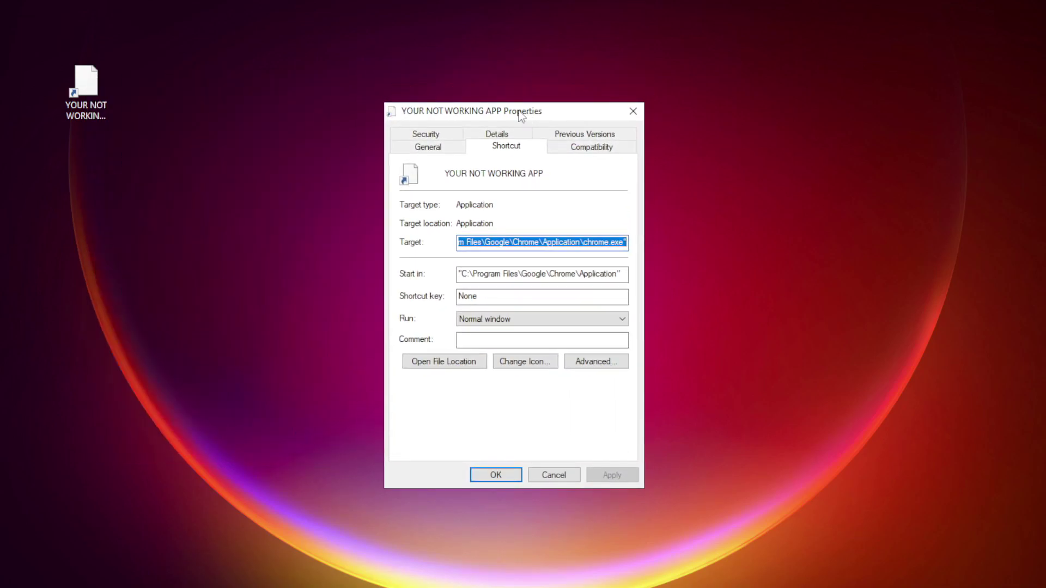
Step: Set the shortcut to Windows 8 compatibility mode, fullscreen optimizations off, run as administrator, and save
{"action": "left_click", "coordinate": [613, 153]}
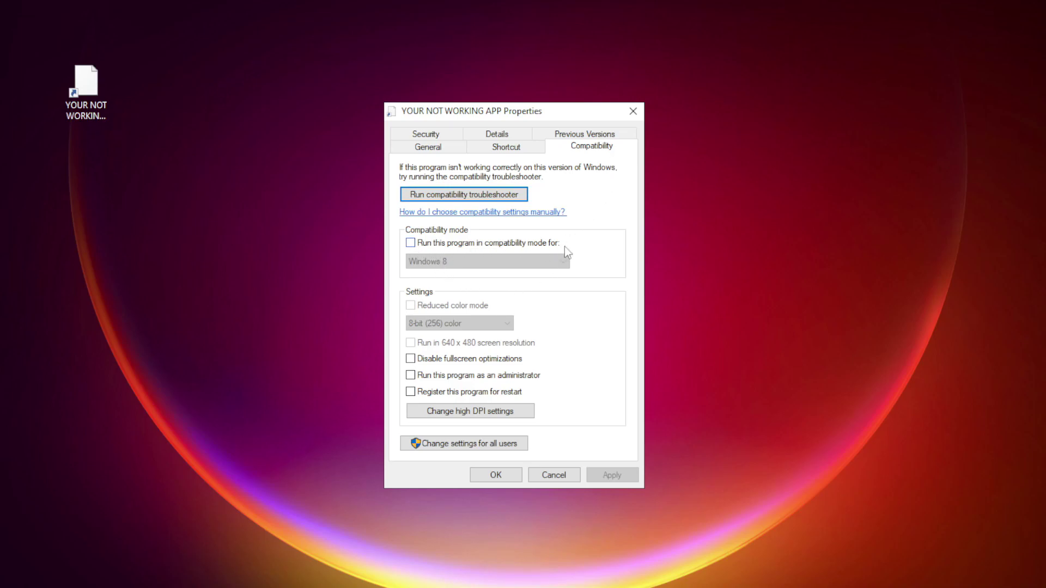
{"action": "left_click", "coordinate": [427, 245]}
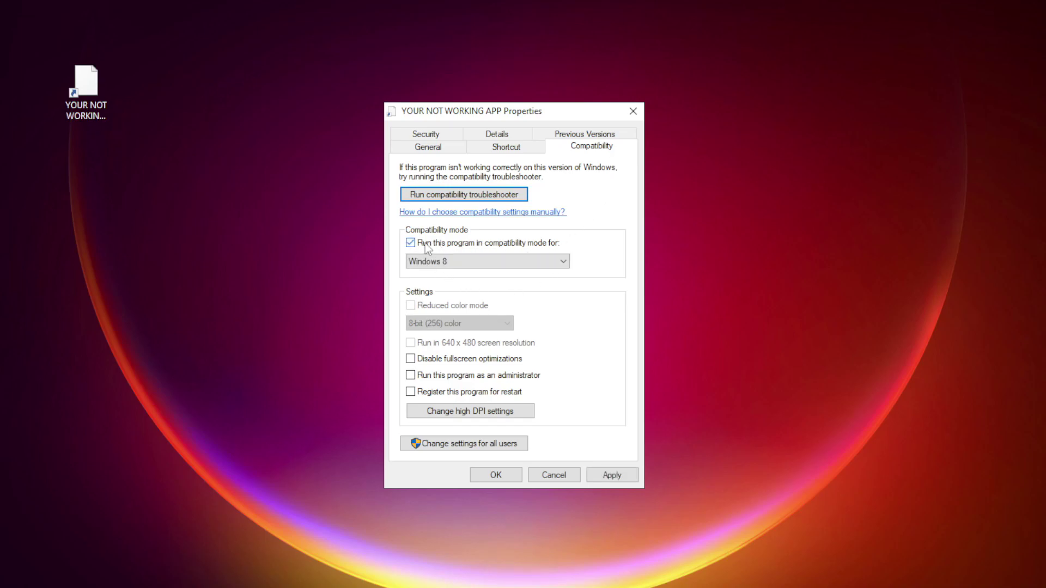
{"action": "left_click", "coordinate": [465, 262]}
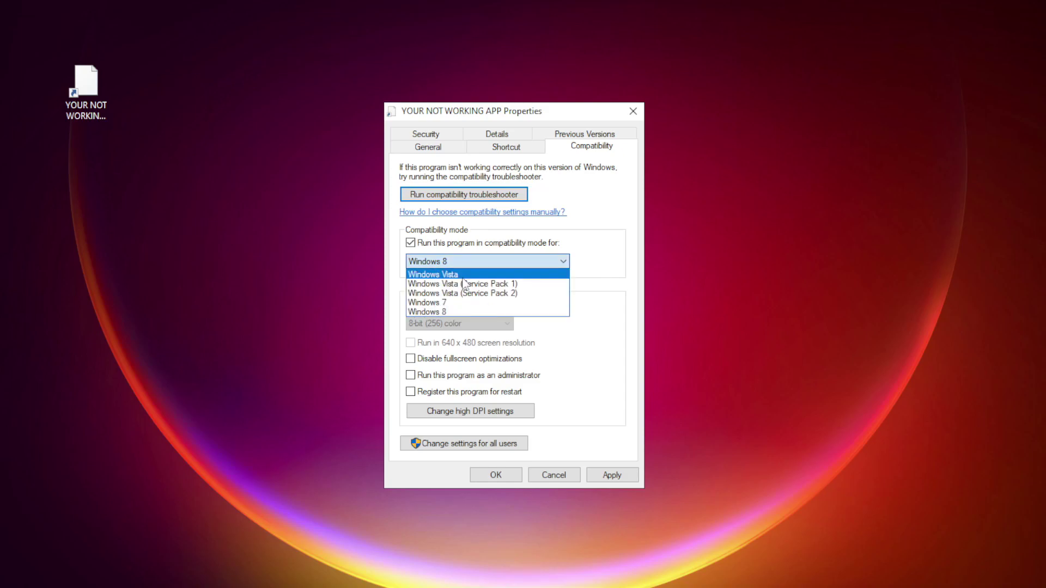
{"action": "left_click", "coordinate": [456, 311]}
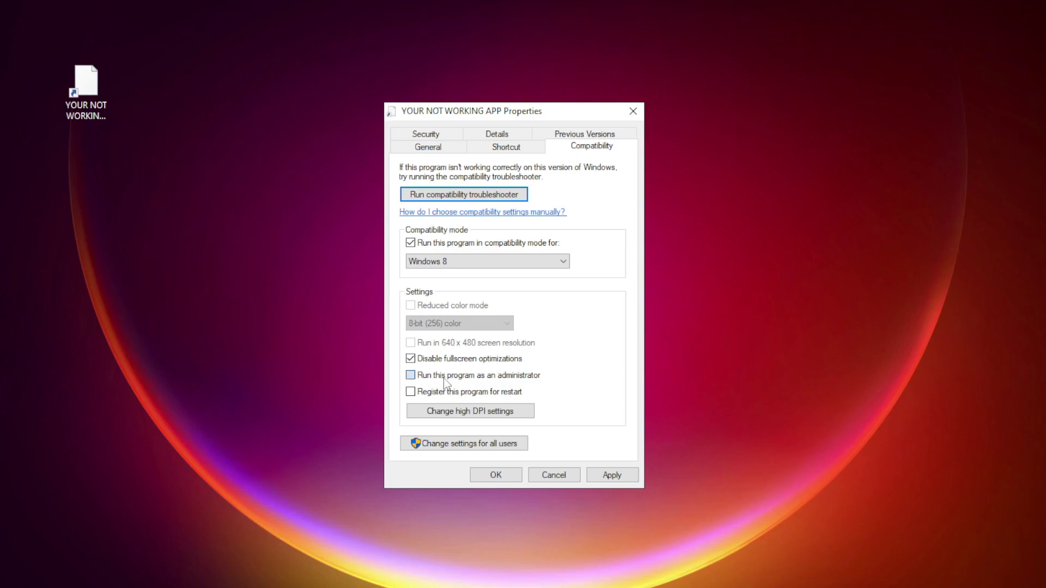
{"action": "left_click", "coordinate": [423, 376]}
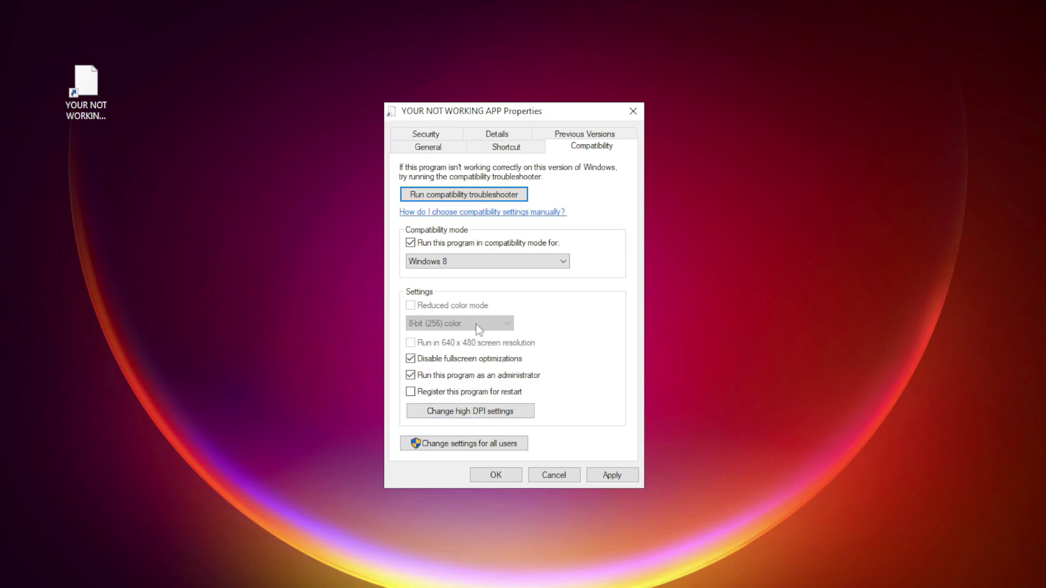
{"action": "left_click", "coordinate": [612, 475]}
{"action": "left_click", "coordinate": [498, 476]}
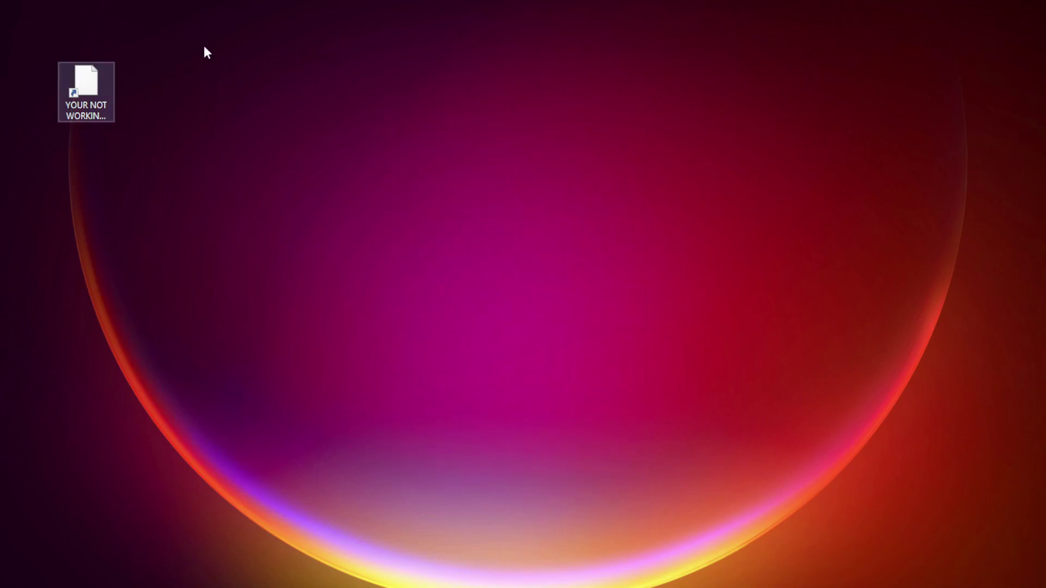
Step: Test-launch YOUR NOT WORKING APP, then open the Start button's Quick Link menu
{"action": "double_click", "coordinate": [80, 93]}
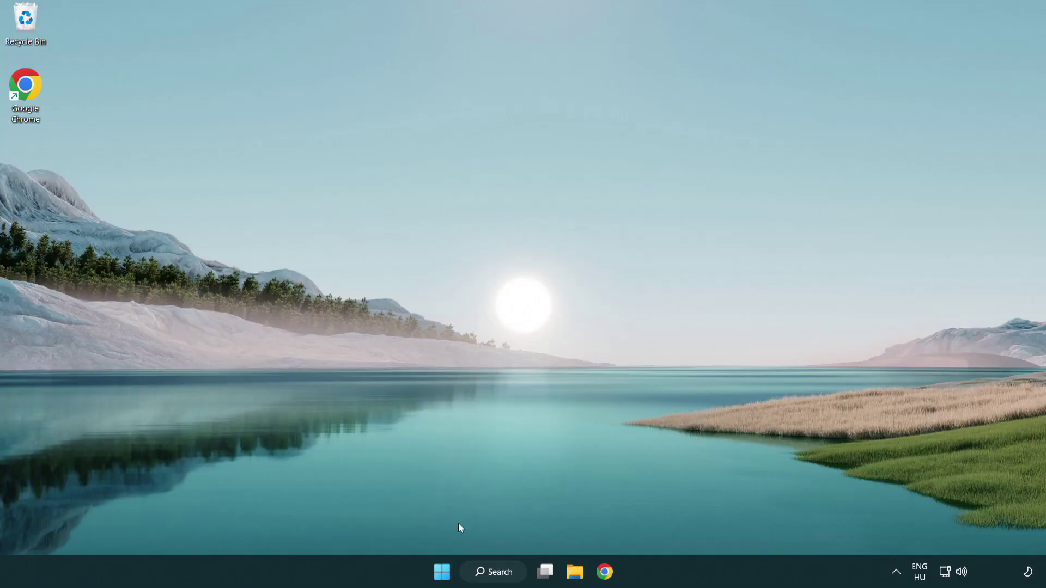
{"action": "right_click", "coordinate": [442, 576]}
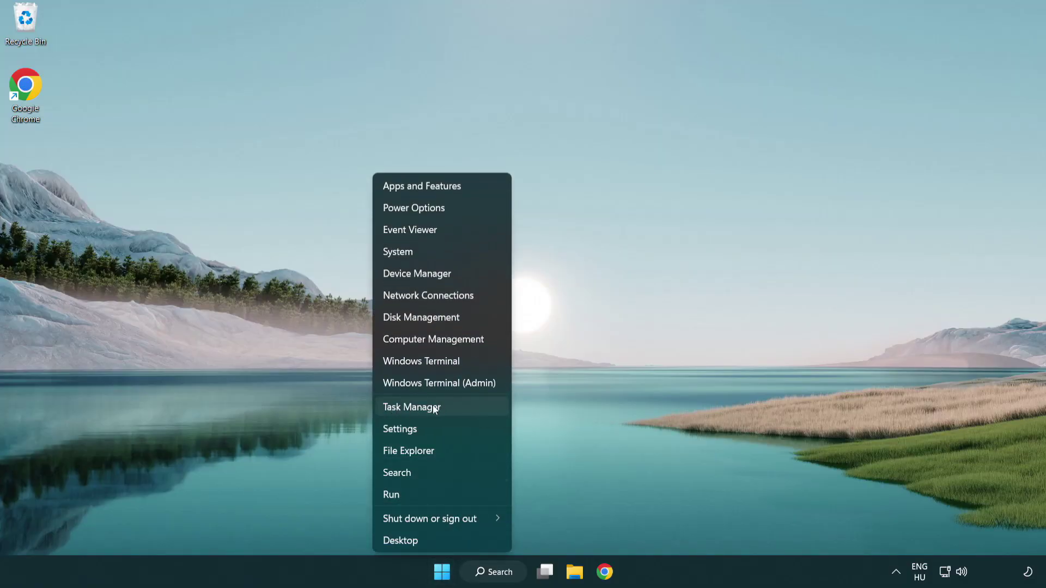
Step: In Task Manager's Startup apps, disable Terminal, Phone Link, Cortana and Windows Security notification
{"action": "left_click", "coordinate": [462, 413]}
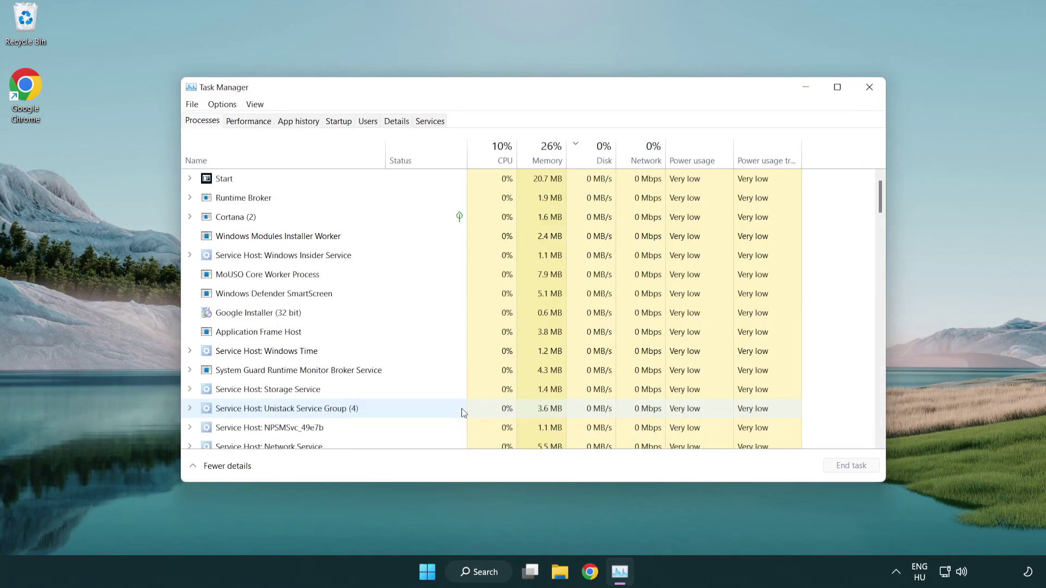
{"action": "left_click", "coordinate": [340, 121]}
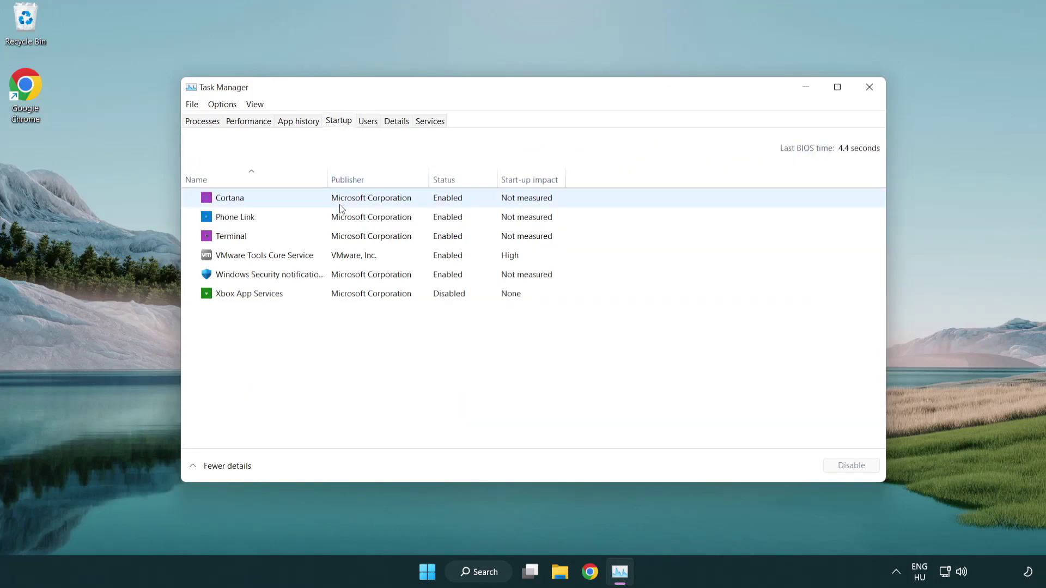
{"action": "left_click", "coordinate": [342, 237]}
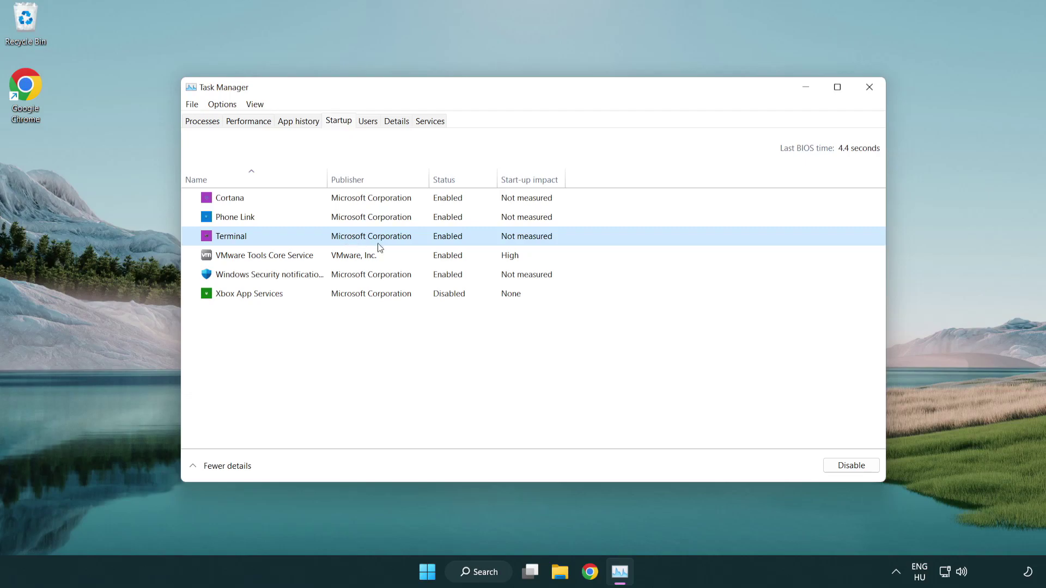
{"action": "left_click", "coordinate": [848, 466]}
{"action": "left_click", "coordinate": [439, 222]}
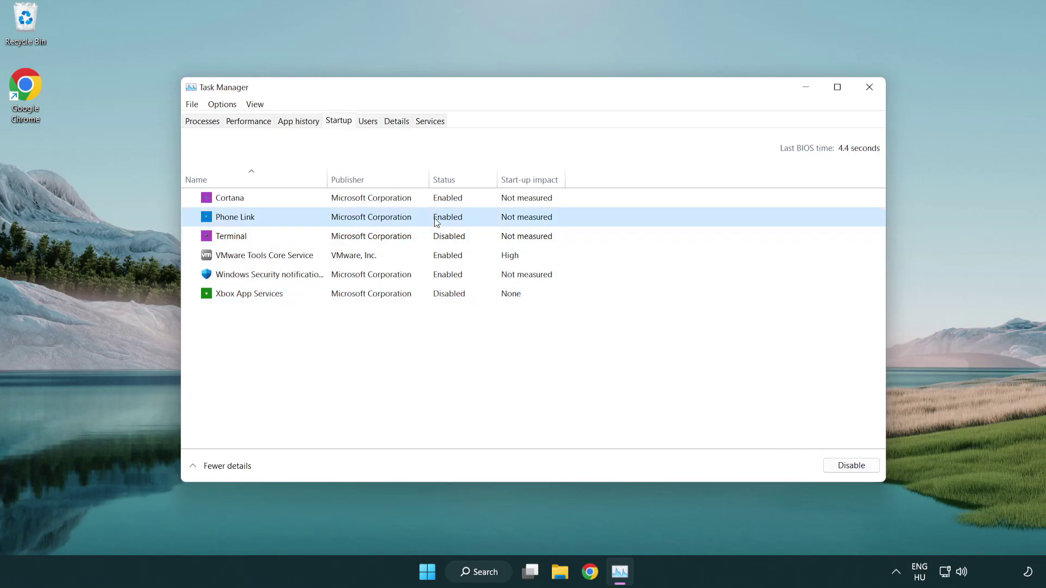
{"action": "left_click", "coordinate": [840, 464]}
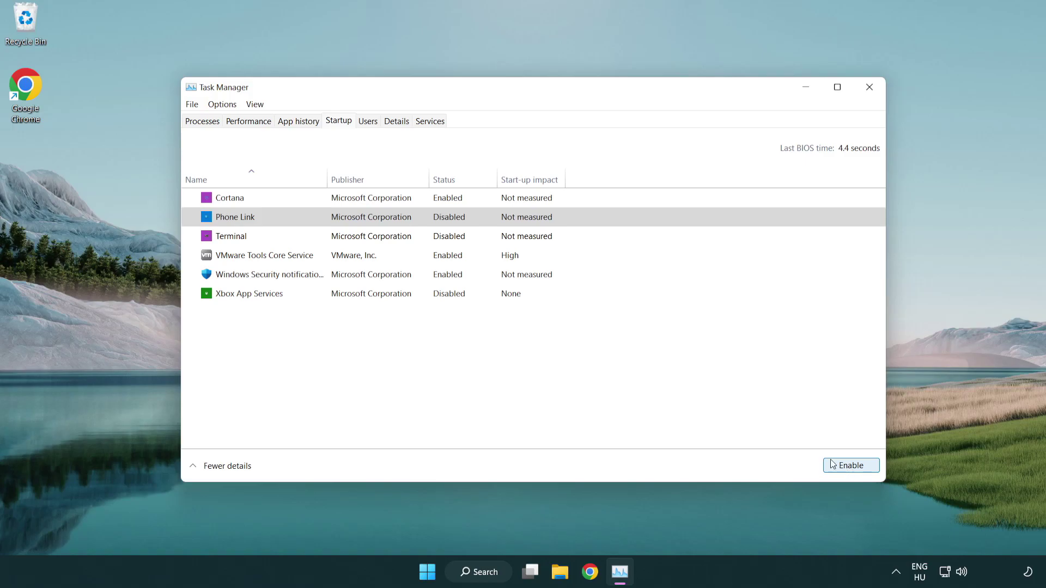
{"action": "left_click", "coordinate": [374, 203]}
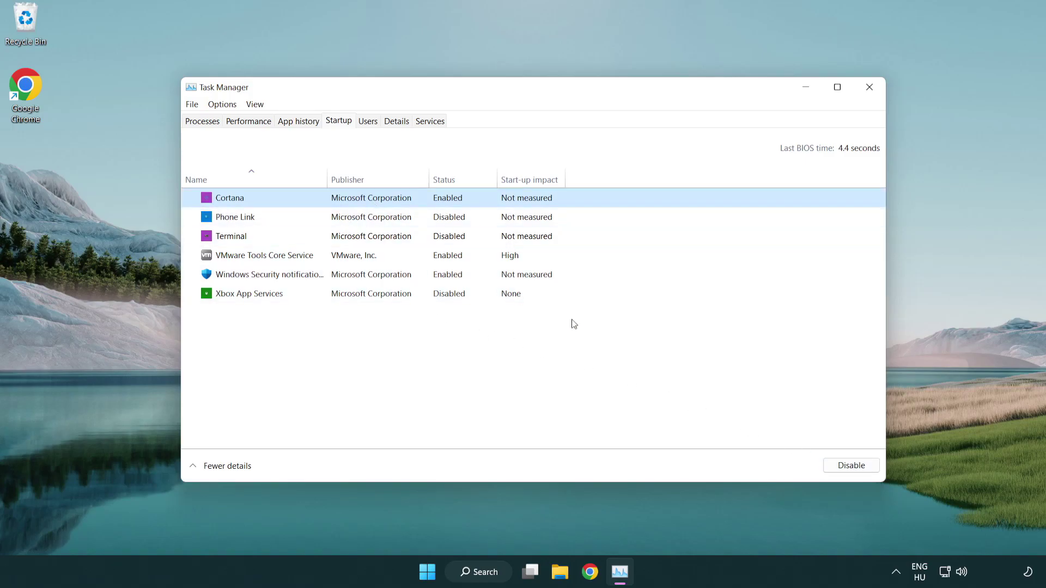
{"action": "left_click", "coordinate": [845, 465]}
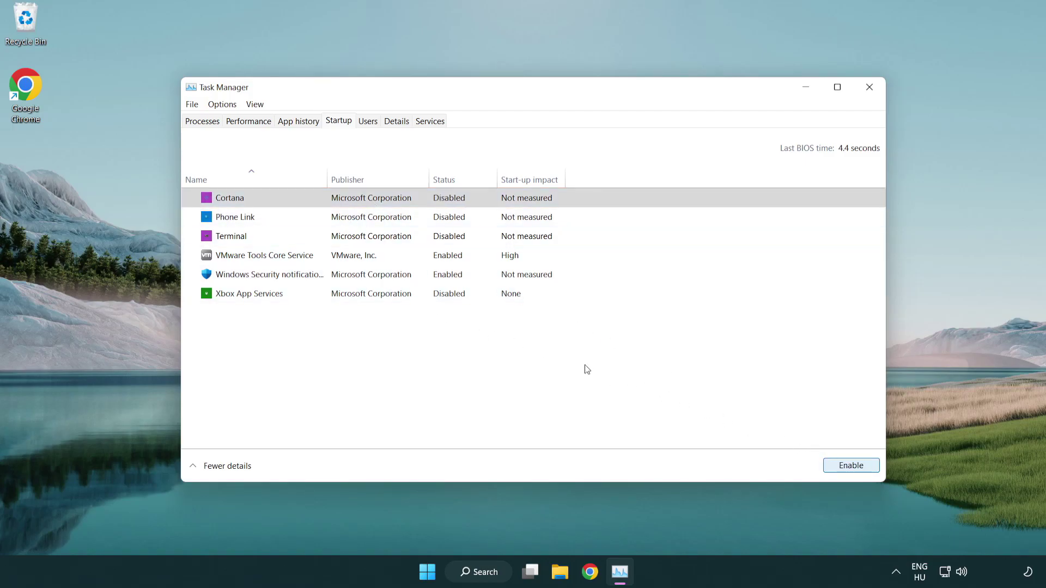
{"action": "left_click", "coordinate": [496, 278]}
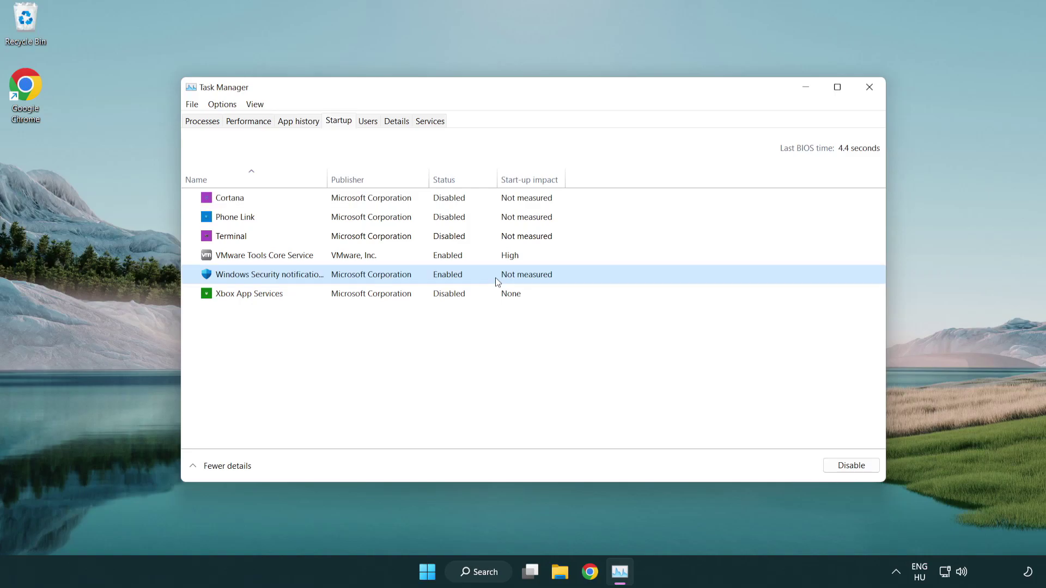
{"action": "left_click", "coordinate": [844, 464]}
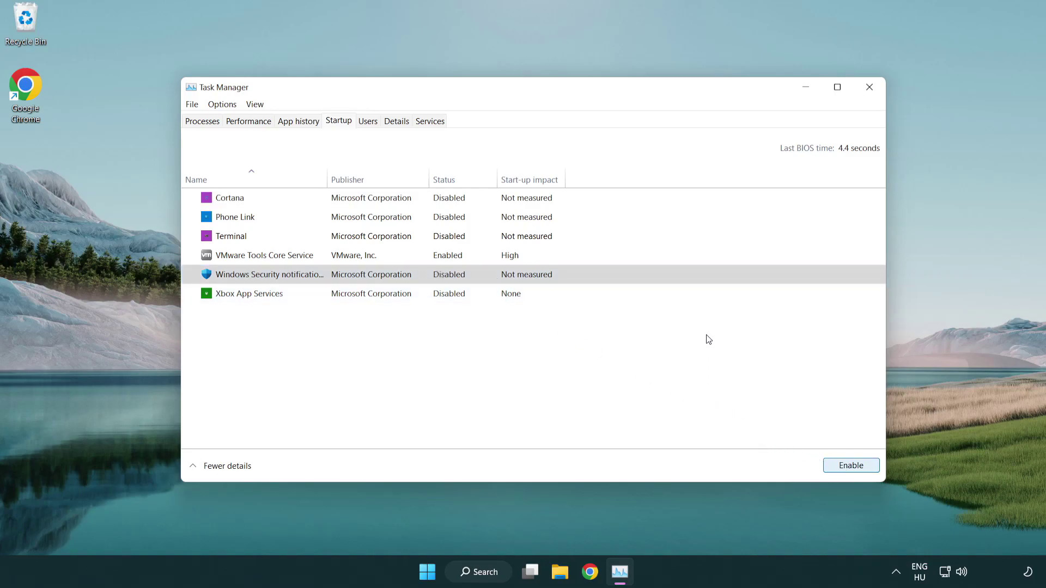
Step: Close Task Manager, search 'cmd', and bring up Command Prompt's Run as administrator option
{"action": "left_click", "coordinate": [869, 87]}
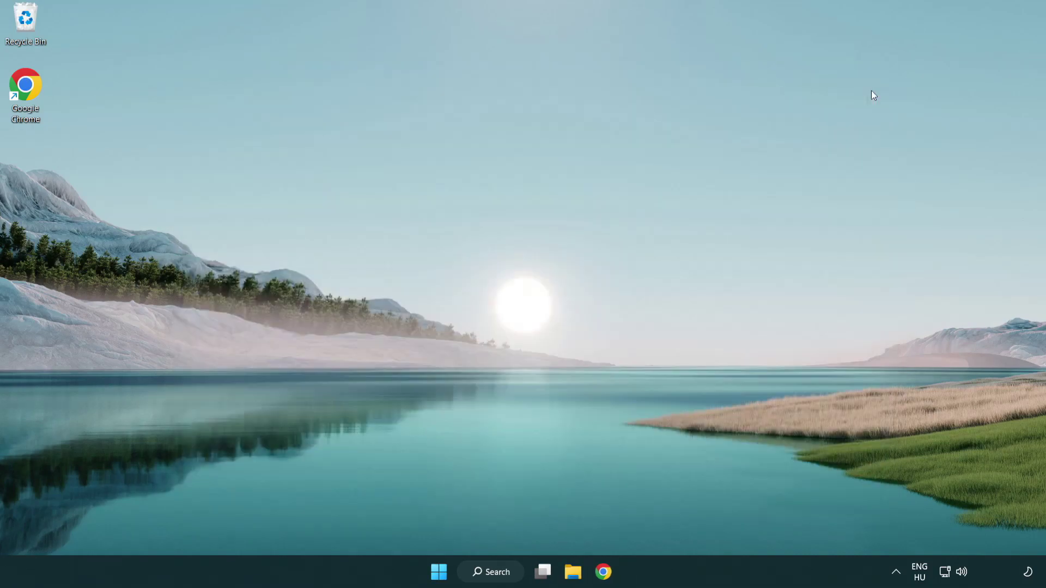
{"action": "left_click", "coordinate": [488, 571]}
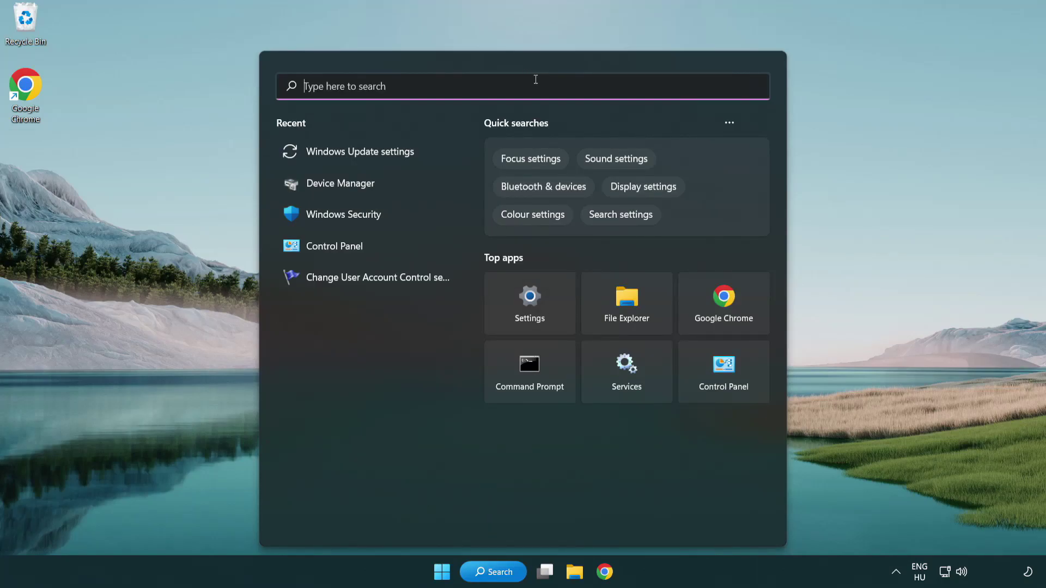
{"action": "type", "text": "cmd"}
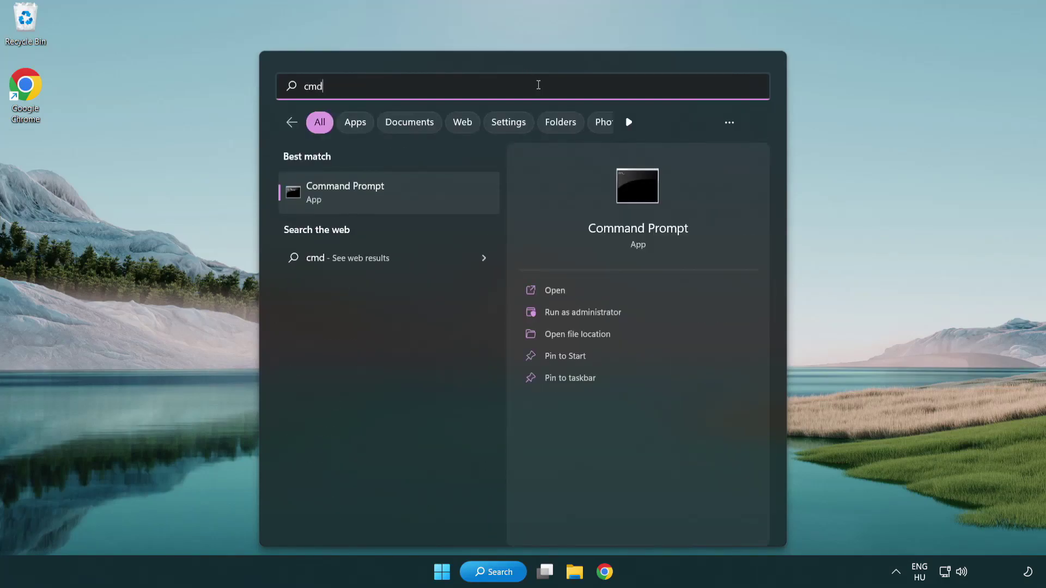
{"action": "right_click", "coordinate": [400, 195]}
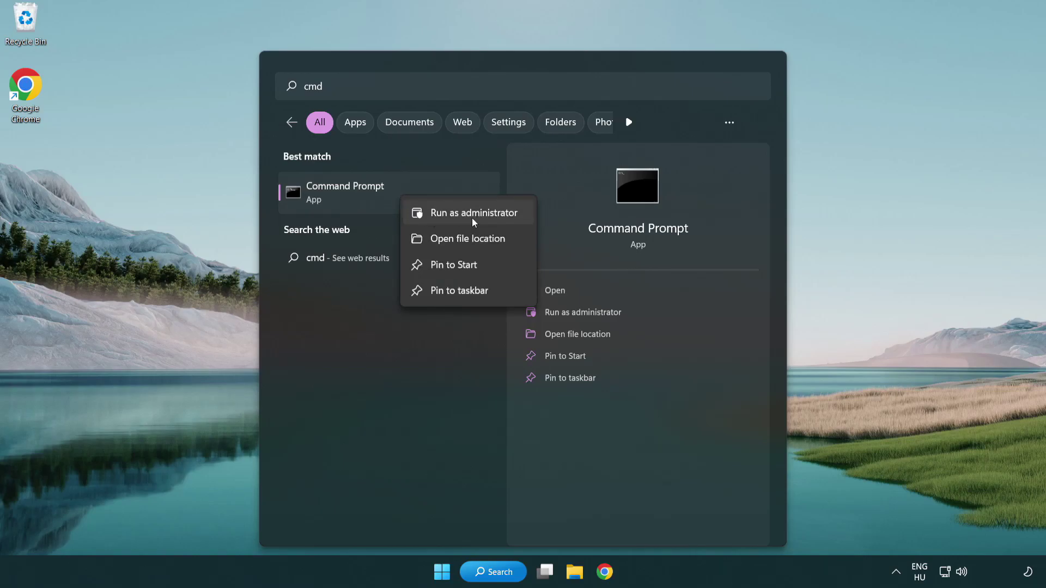
Step: Launch Command Prompt as administrator and run sfc /scannow, which finds no integrity violations
{"action": "left_click", "coordinate": [472, 218]}
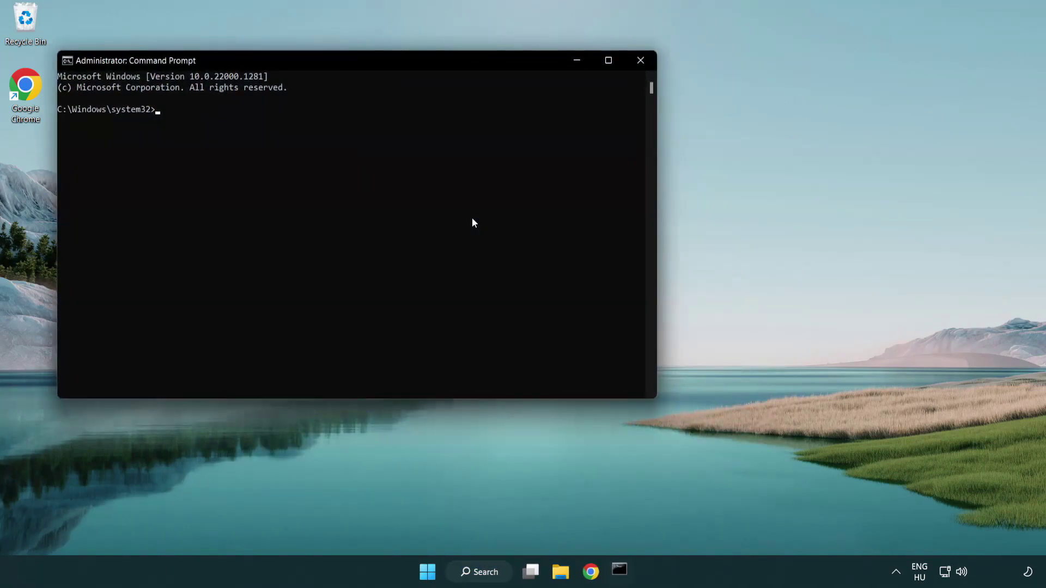
{"action": "left_click_drag", "start_coordinate": [373, 61], "coordinate": [525, 105]}
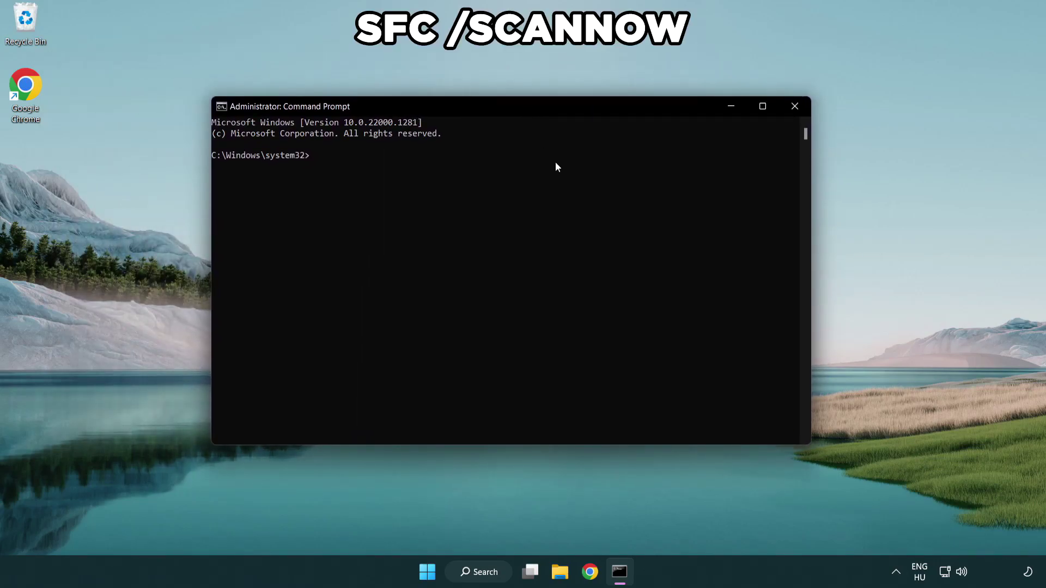
{"action": "type", "text": "sfc /scannow"}
{"action": "key", "text": "Return"}
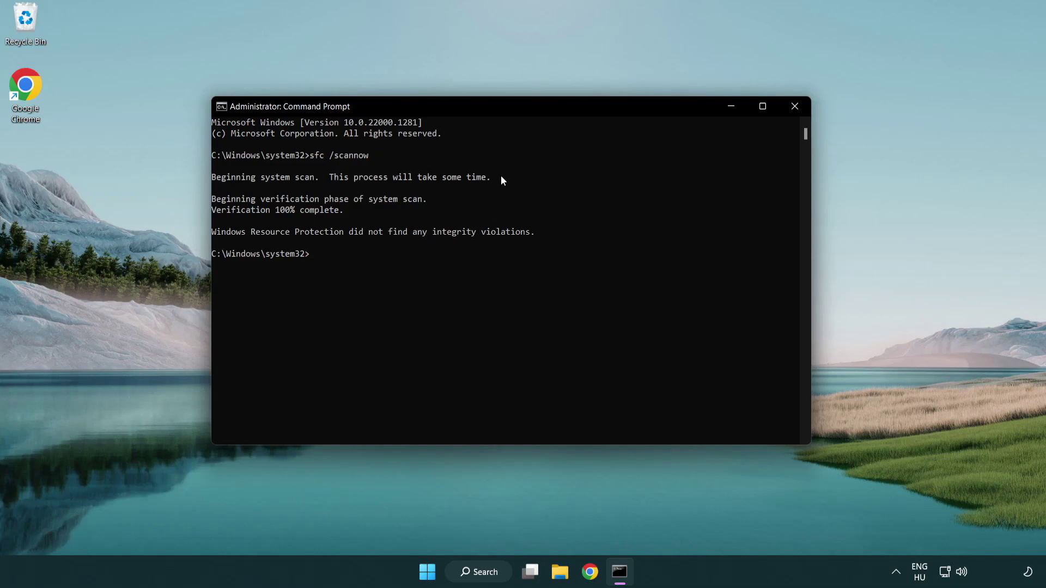
Step: Close the administrator Command Prompt window and bring up the Start menu's power options
{"action": "left_click", "coordinate": [799, 109]}
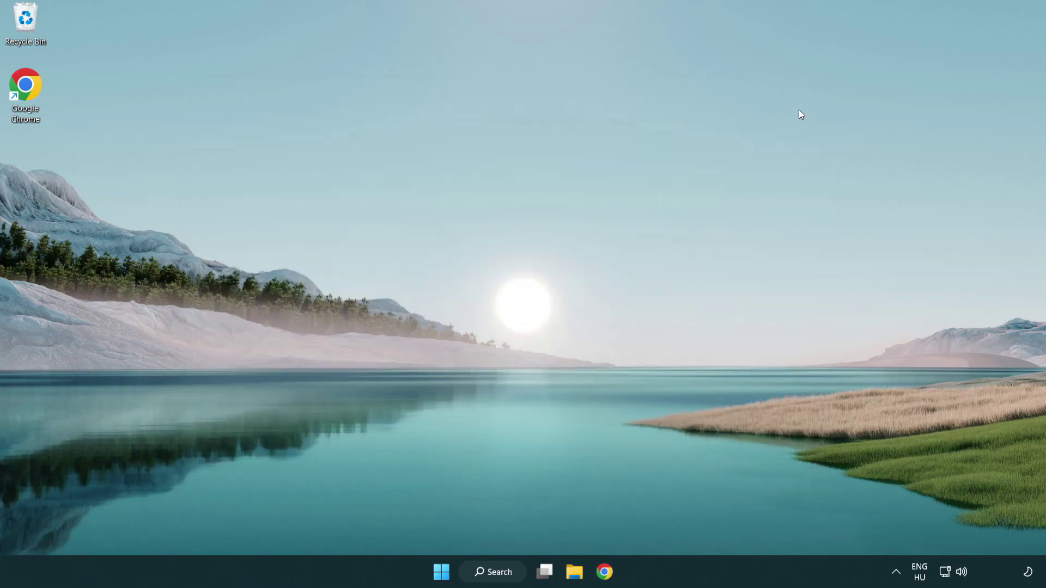
{"action": "left_click", "coordinate": [442, 571]}
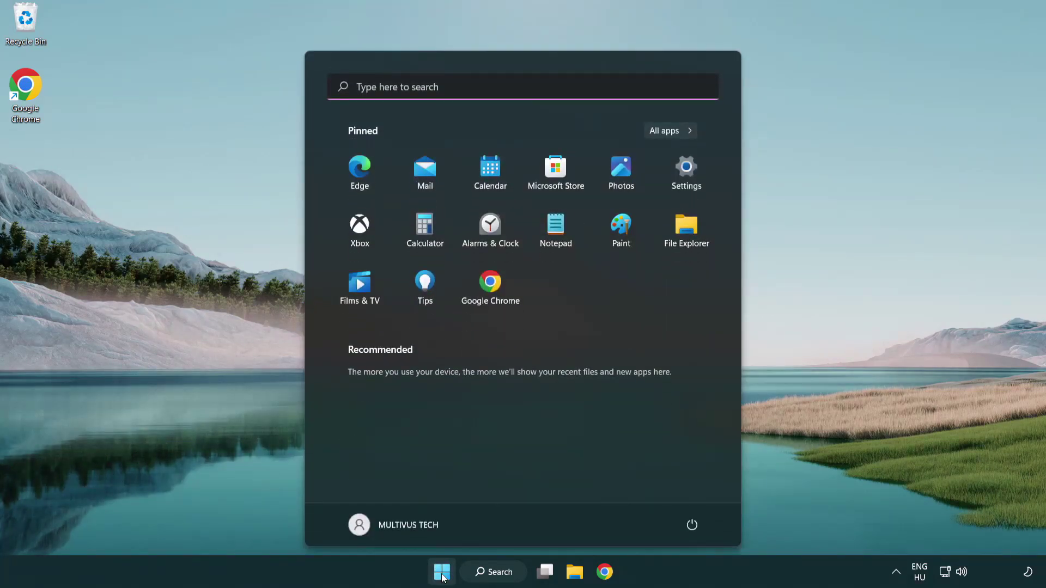
{"action": "left_click", "coordinate": [697, 522]}
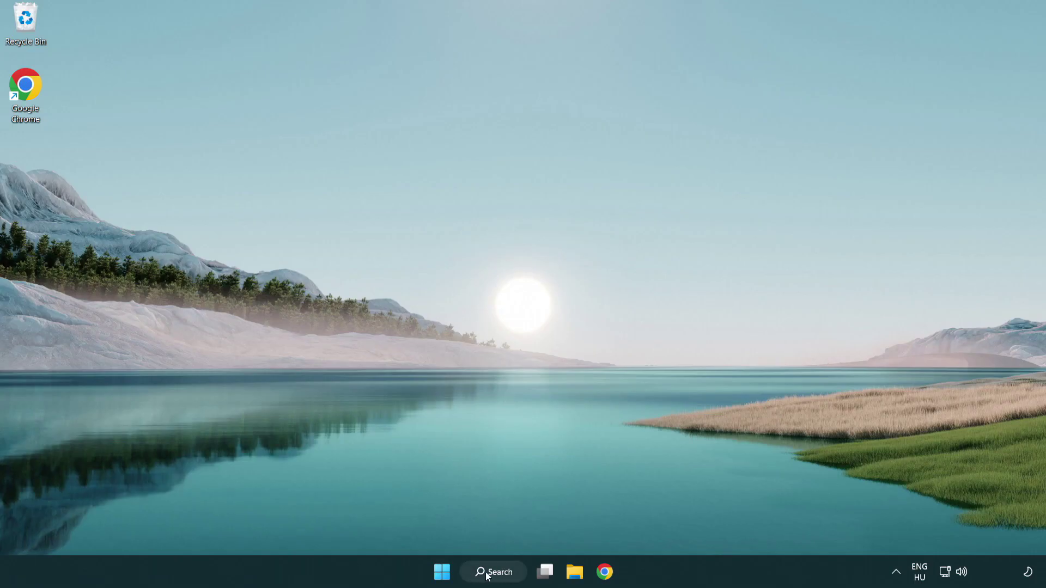
Step: Search Windows for 'security' so the Windows Security app appears as the best match
{"action": "left_click", "coordinate": [497, 574]}
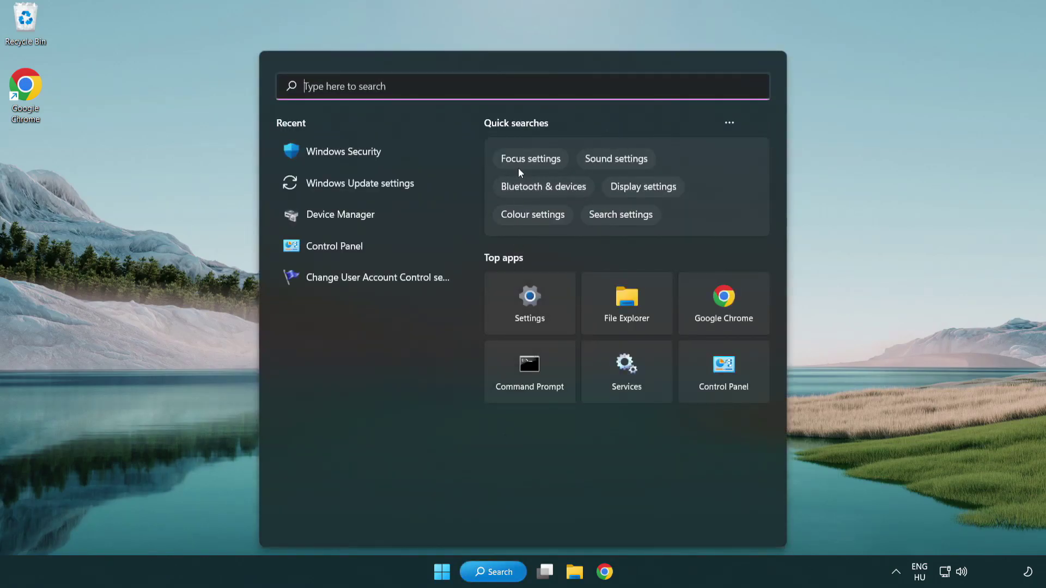
{"action": "type", "text": "sec"}
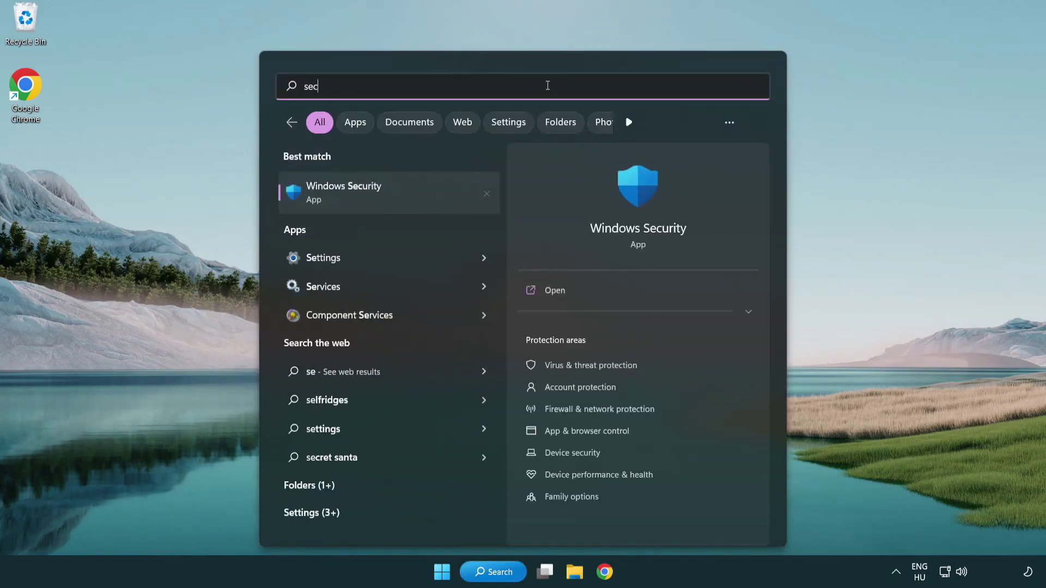
{"action": "type", "text": "usecuri"}
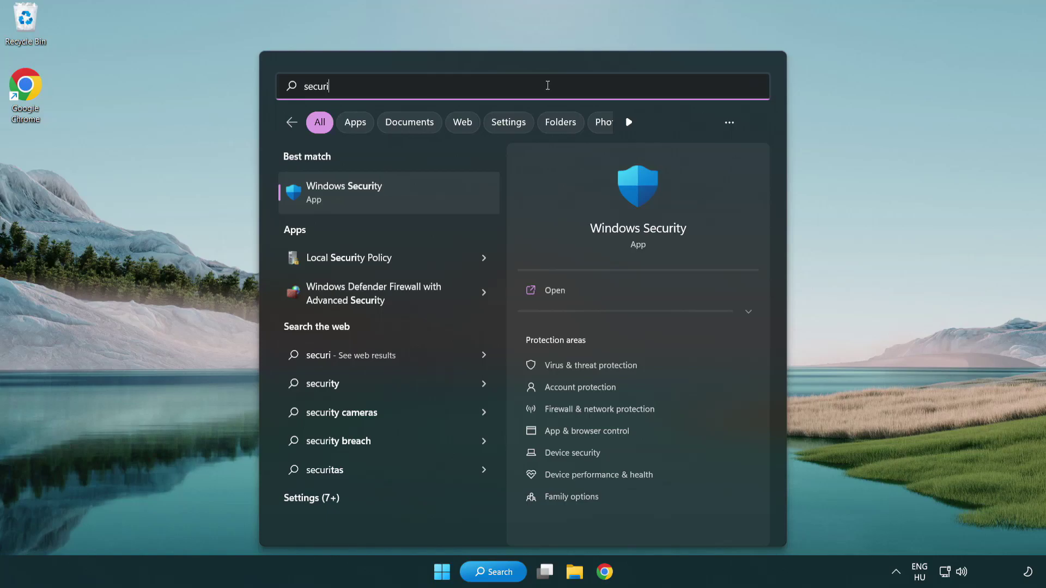
{"action": "type", "text": "ty"}
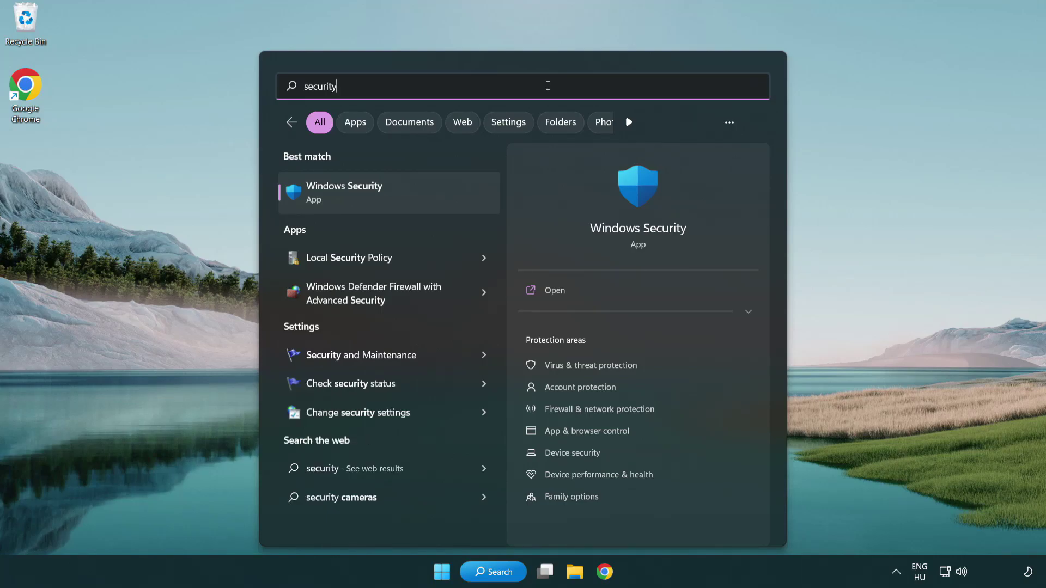
Step: Open Windows Security's Virus & threat protection settings and scroll down to Exclusions
{"action": "left_click", "coordinate": [428, 199]}
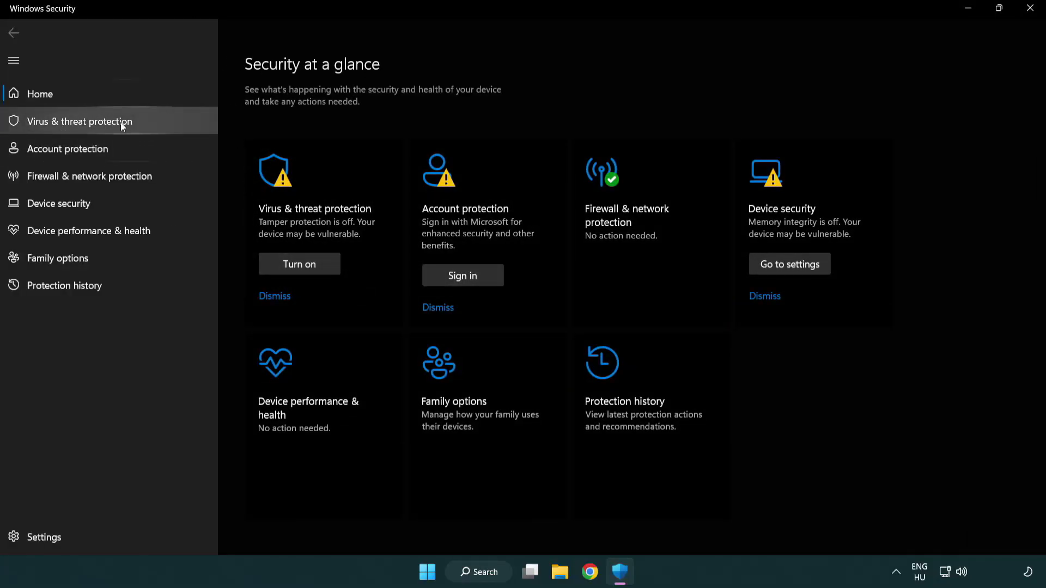
{"action": "left_click", "coordinate": [158, 122]}
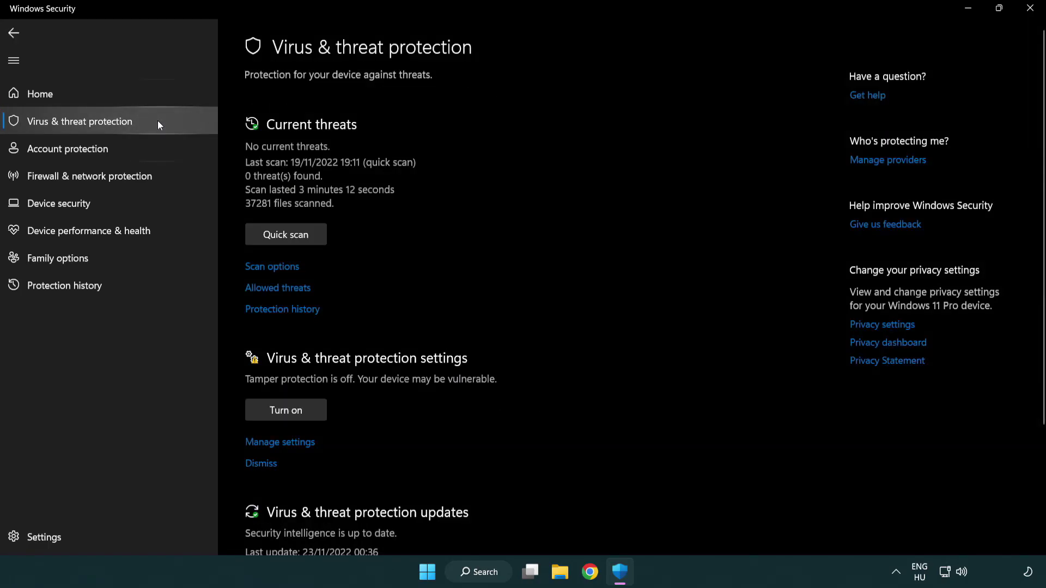
{"action": "scroll", "coordinate": [302, 223], "scroll_direction": "down", "scroll_amount": 2}
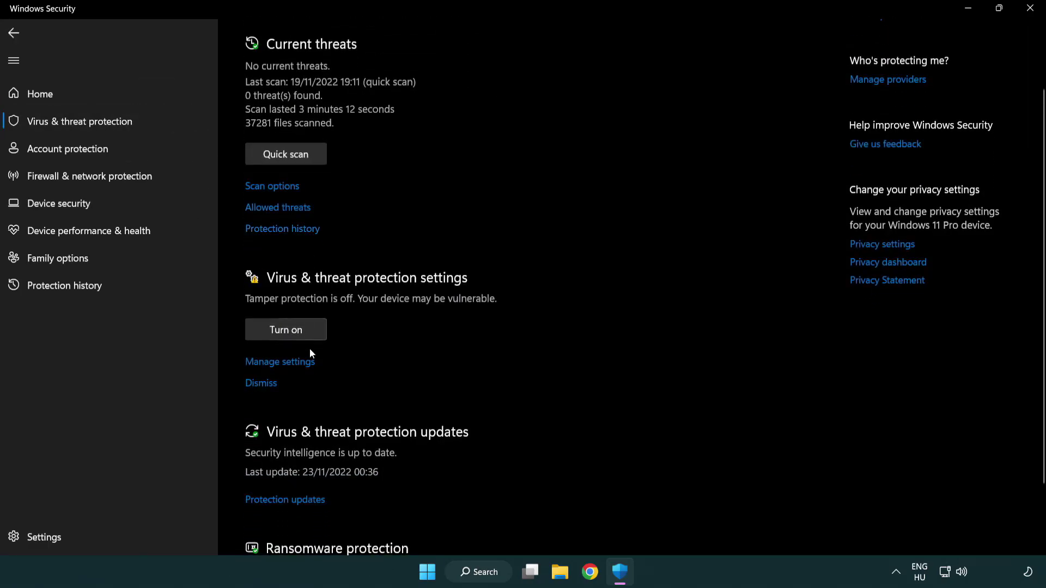
{"action": "left_click", "coordinate": [278, 364]}
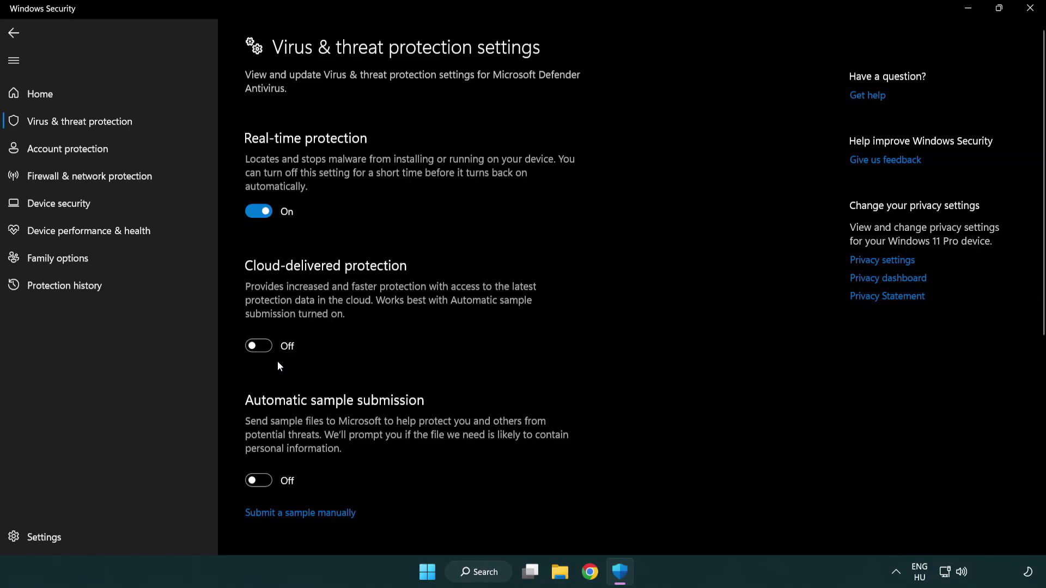
{"action": "scroll", "coordinate": [279, 365], "scroll_direction": "down", "scroll_amount": 7}
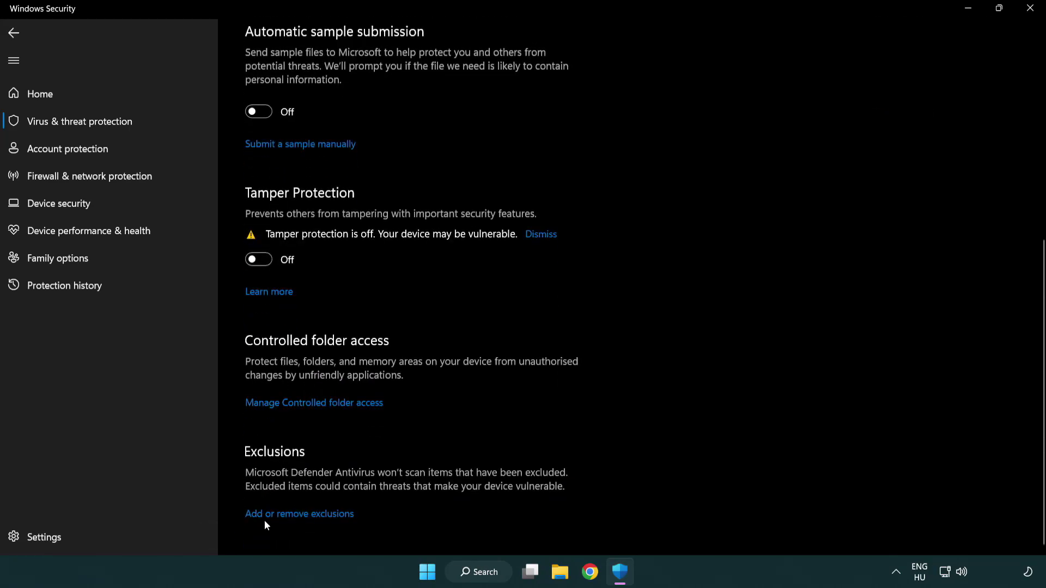
Step: Add the NOT WORKING APP shortcut in C:\Program Files (x86) as a file exclusion (chrome.exe)
{"action": "left_click", "coordinate": [302, 517]}
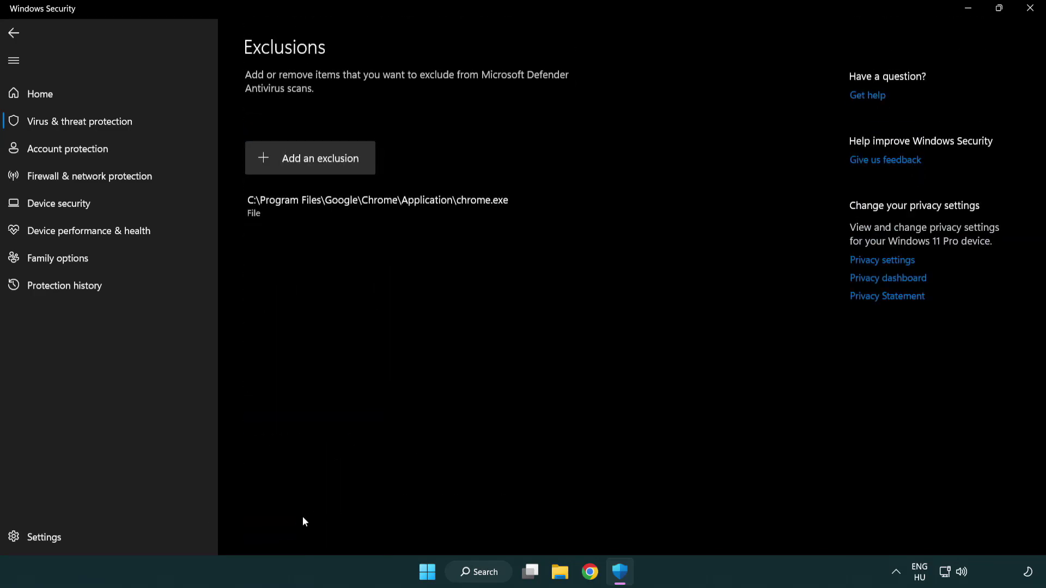
{"action": "left_click", "coordinate": [314, 164]}
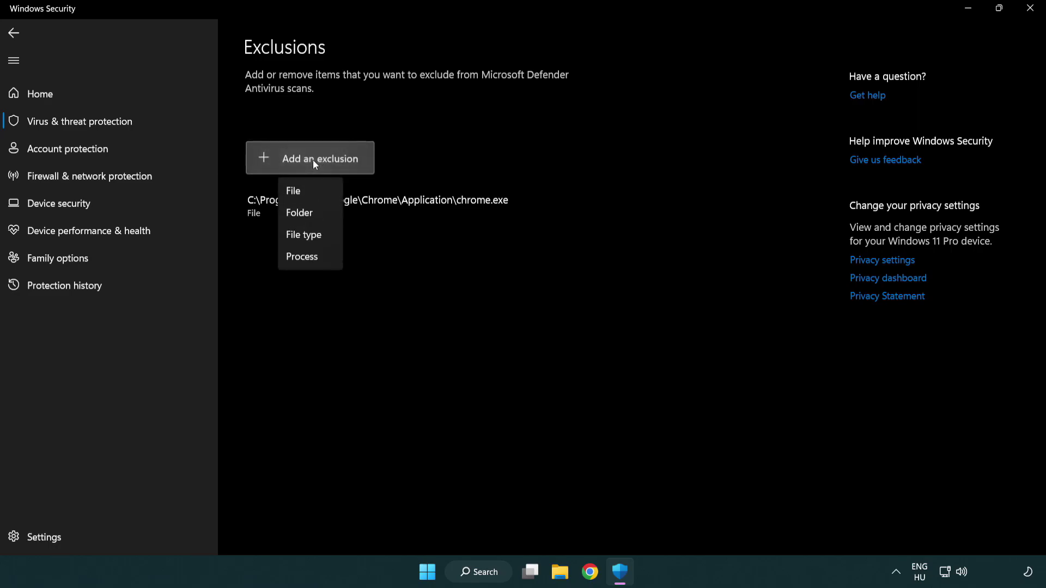
{"action": "left_click", "coordinate": [315, 193]}
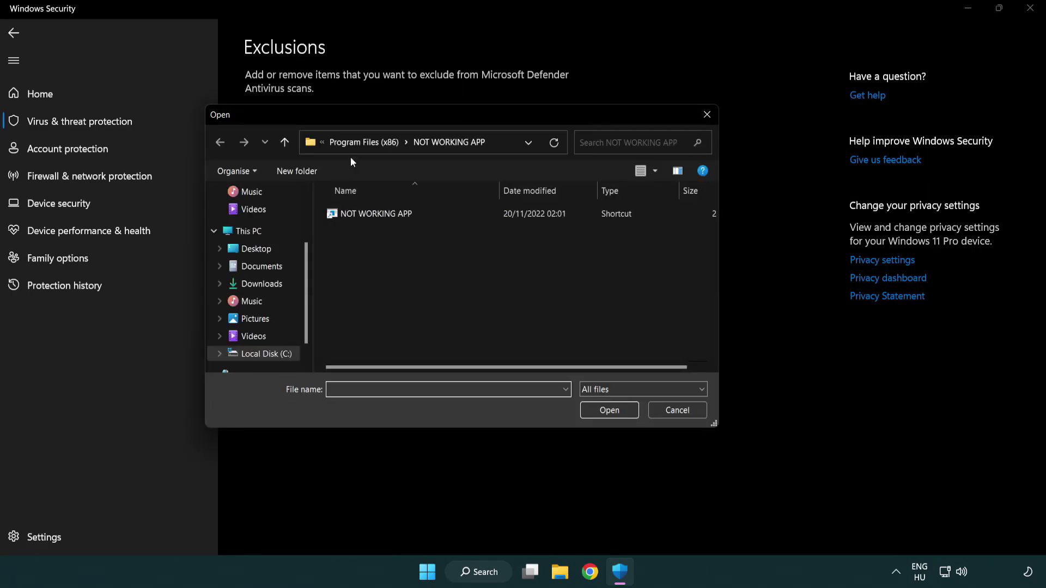
{"action": "left_click", "coordinate": [354, 143]}
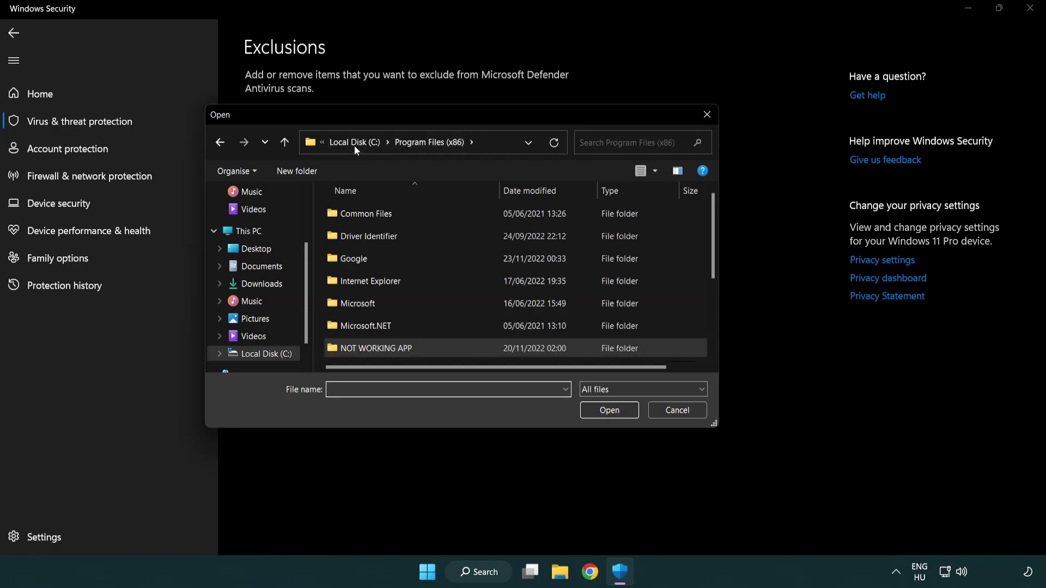
{"action": "left_click", "coordinate": [354, 143]}
{"action": "left_click", "coordinate": [354, 145]}
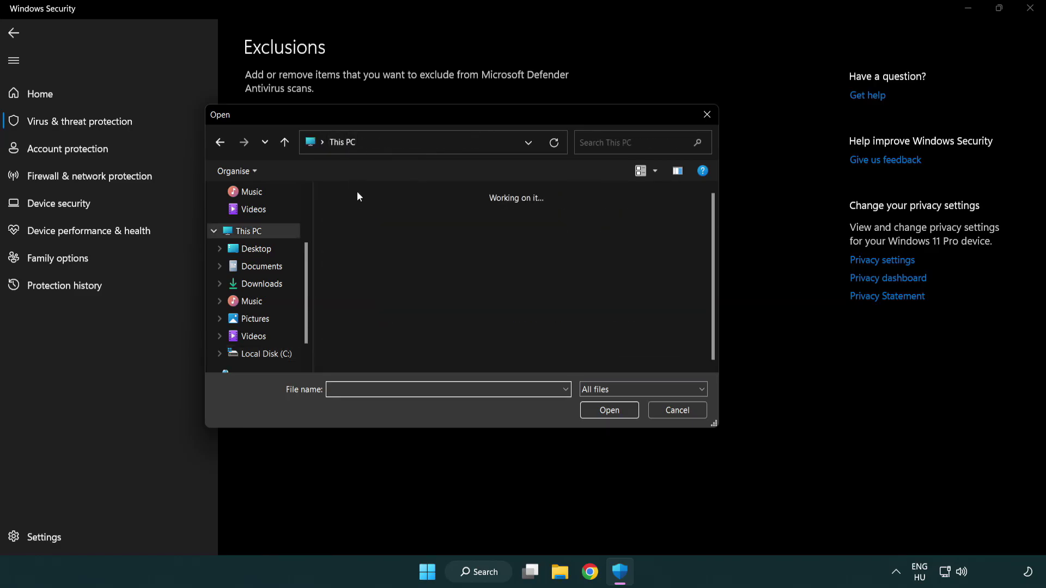
{"action": "double_click", "coordinate": [381, 362]}
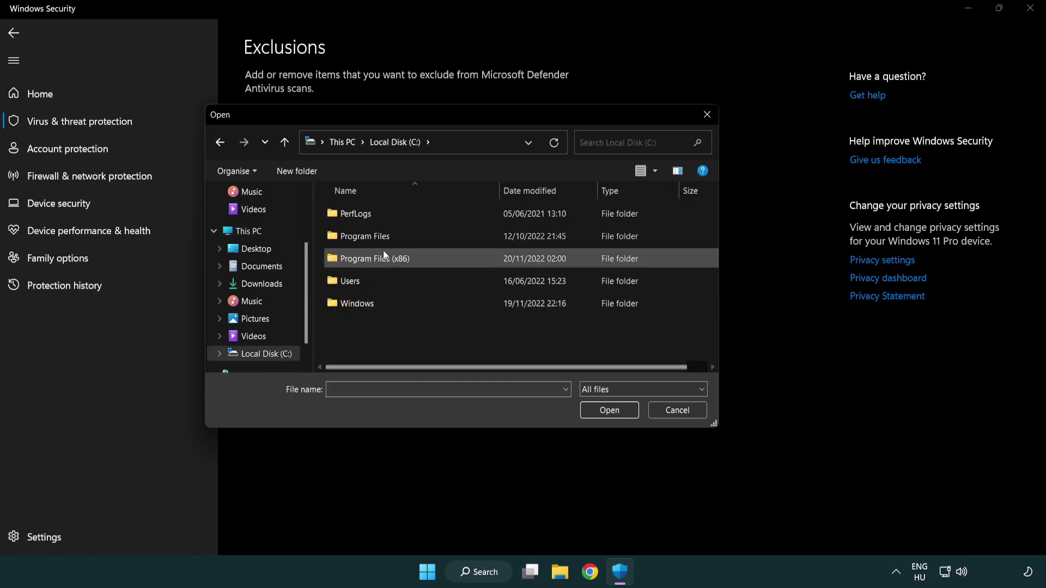
{"action": "double_click", "coordinate": [382, 256]}
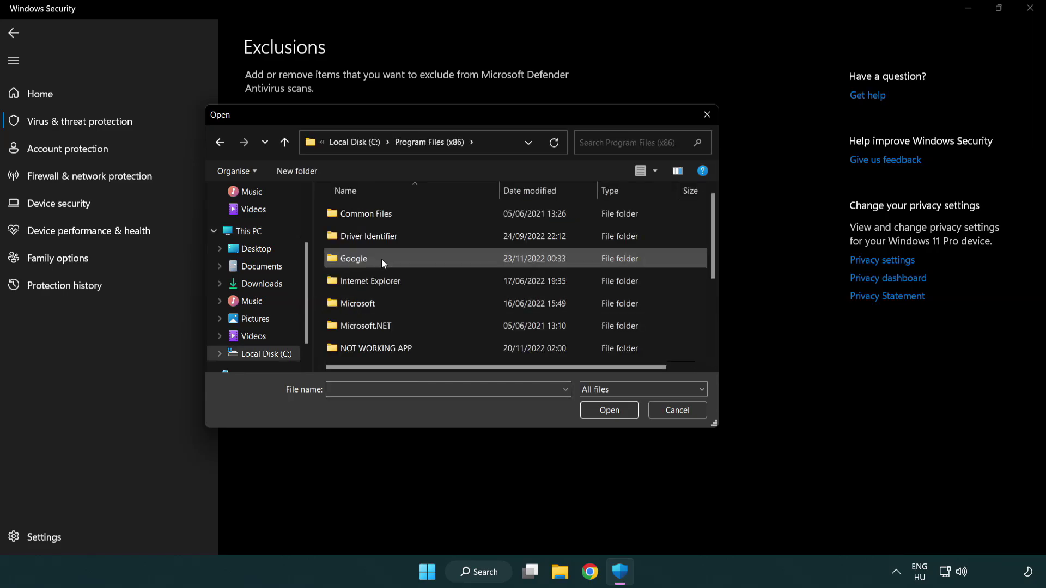
{"action": "double_click", "coordinate": [390, 349]}
{"action": "left_click", "coordinate": [370, 214]}
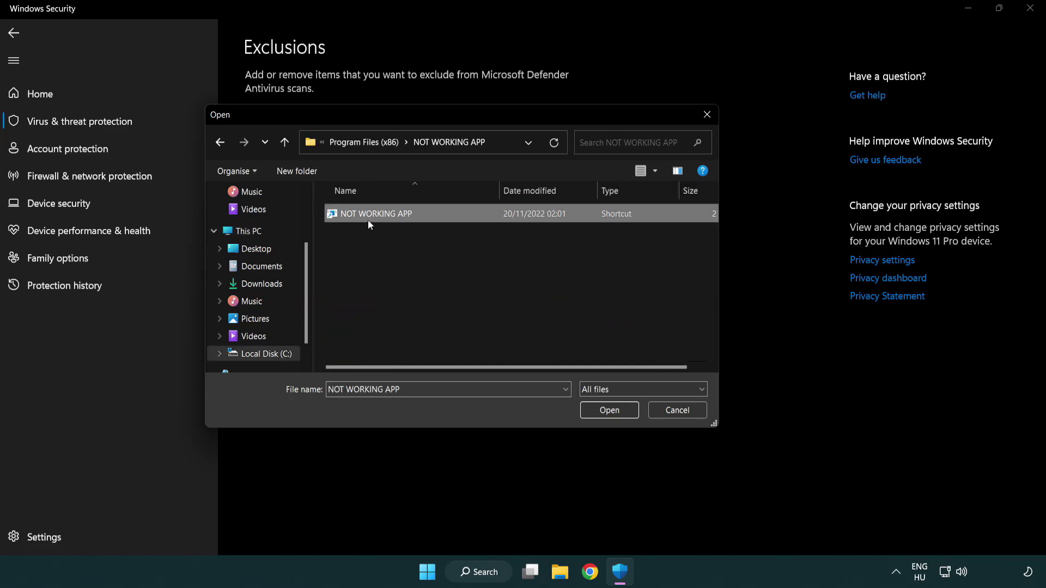
{"action": "left_click", "coordinate": [606, 411]}
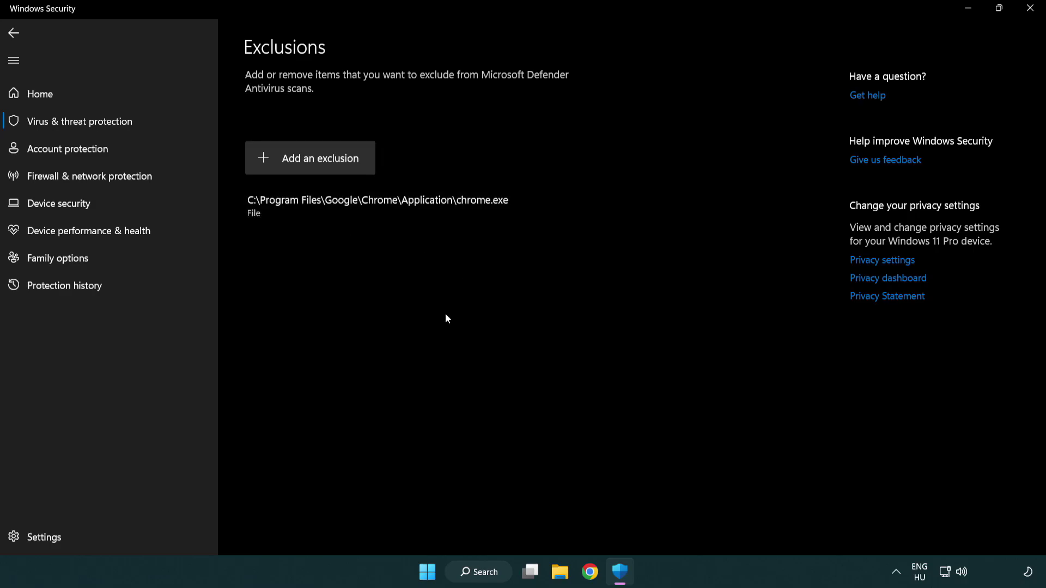
Step: Close Windows Security and show the Start menu's power options to restart the PC
{"action": "left_click", "coordinate": [1030, 8]}
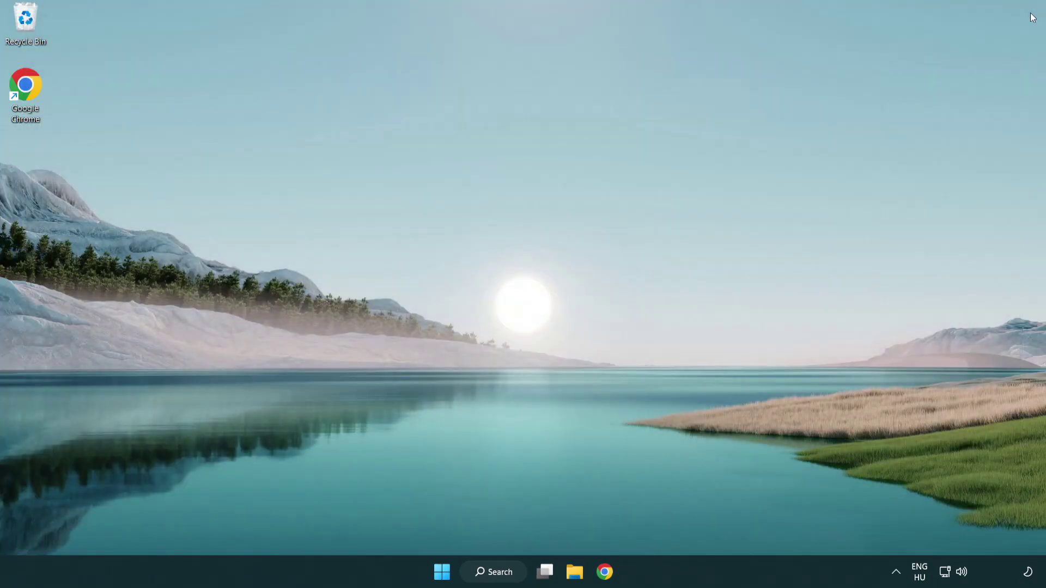
{"action": "left_click", "coordinate": [442, 571]}
{"action": "left_click", "coordinate": [692, 524]}
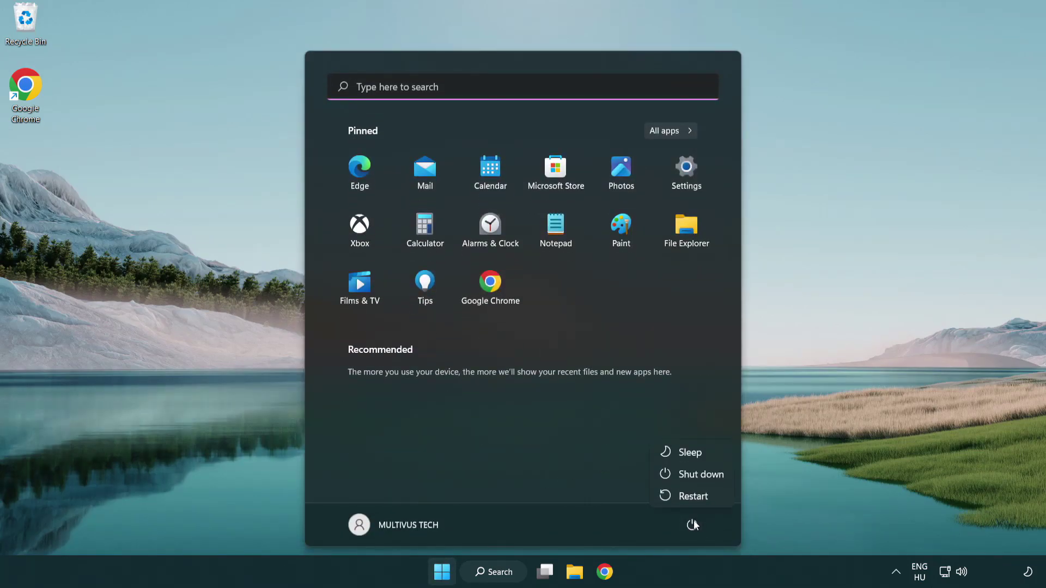